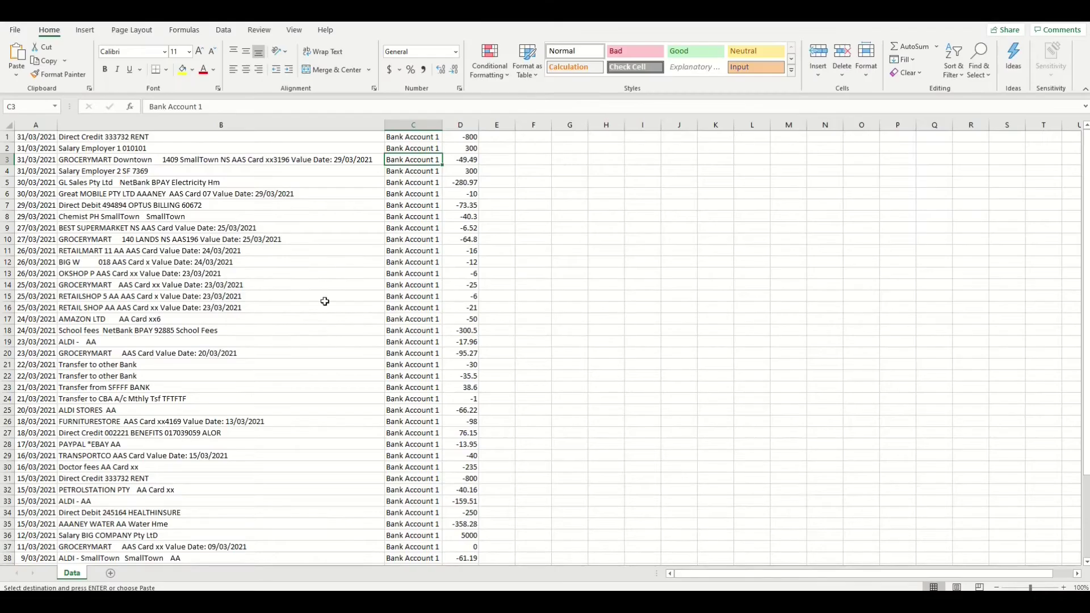
Insert a blank row above the first transaction row.
{"action": "left_click", "coordinate": [7, 137]}
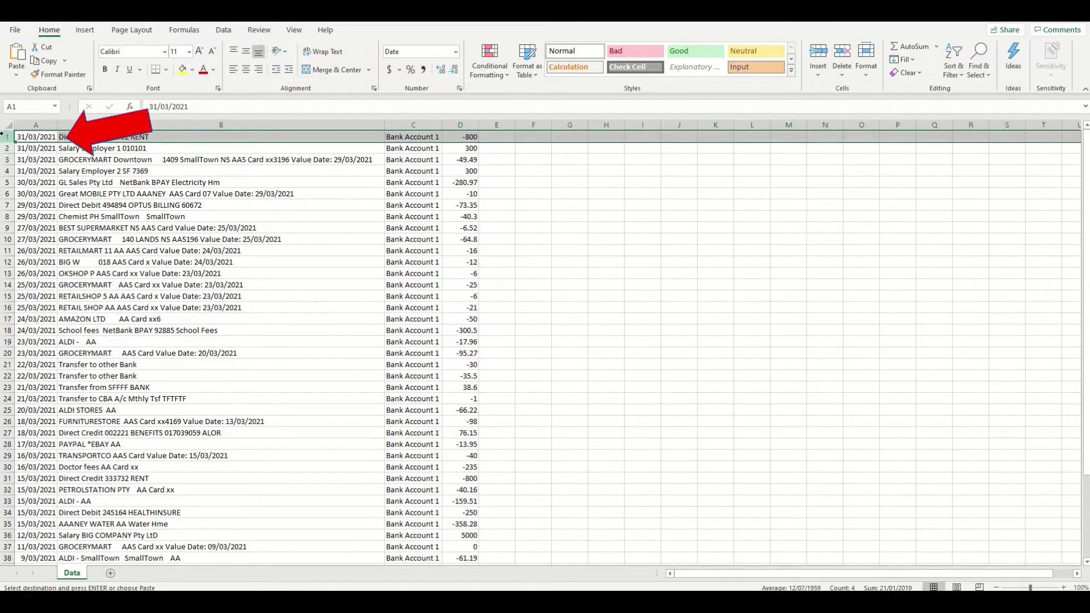
{"action": "right_click", "coordinate": [7, 137]}
{"action": "left_click", "coordinate": [41, 229]}
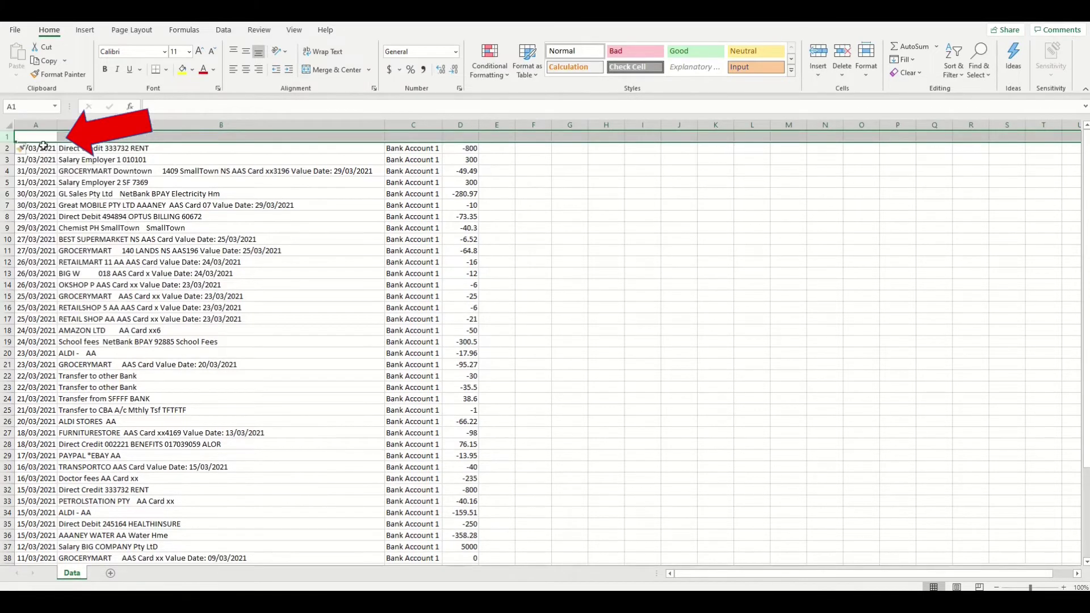
Enter the headings Date, Description, Bank Account and Transaction Value across A1:D1.
{"action": "left_click", "coordinate": [42, 137]}
{"action": "type", "text": "Date"}
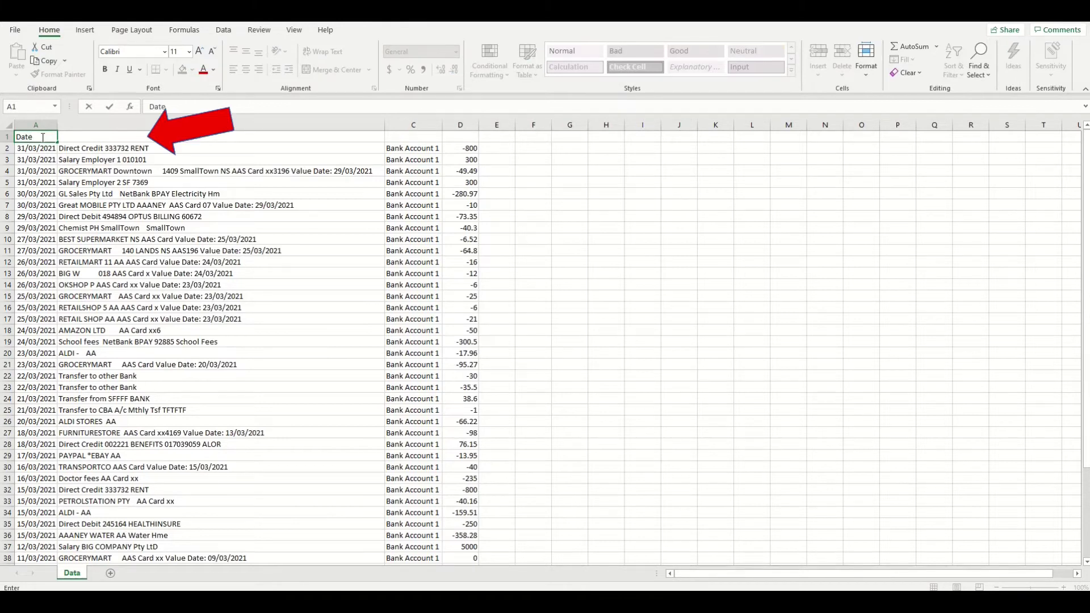
{"action": "key", "text": "Tab"}
{"action": "type", "text": "Description"}
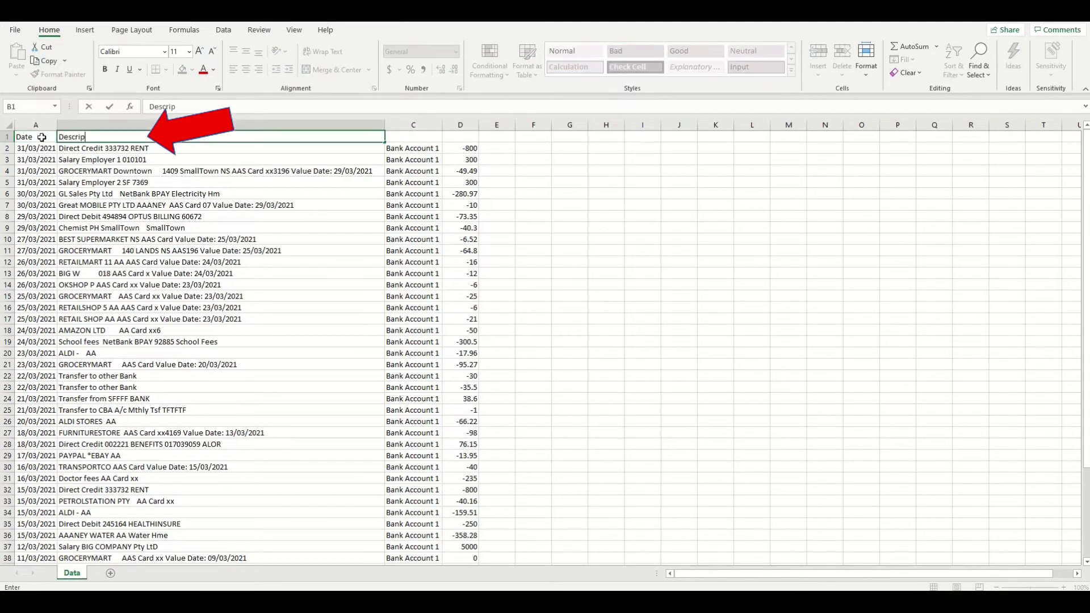
{"action": "key", "text": "Tab"}
{"action": "type", "text": "Bank Account"}
{"action": "key", "text": "Delete"}
{"action": "key", "text": "Tab"}
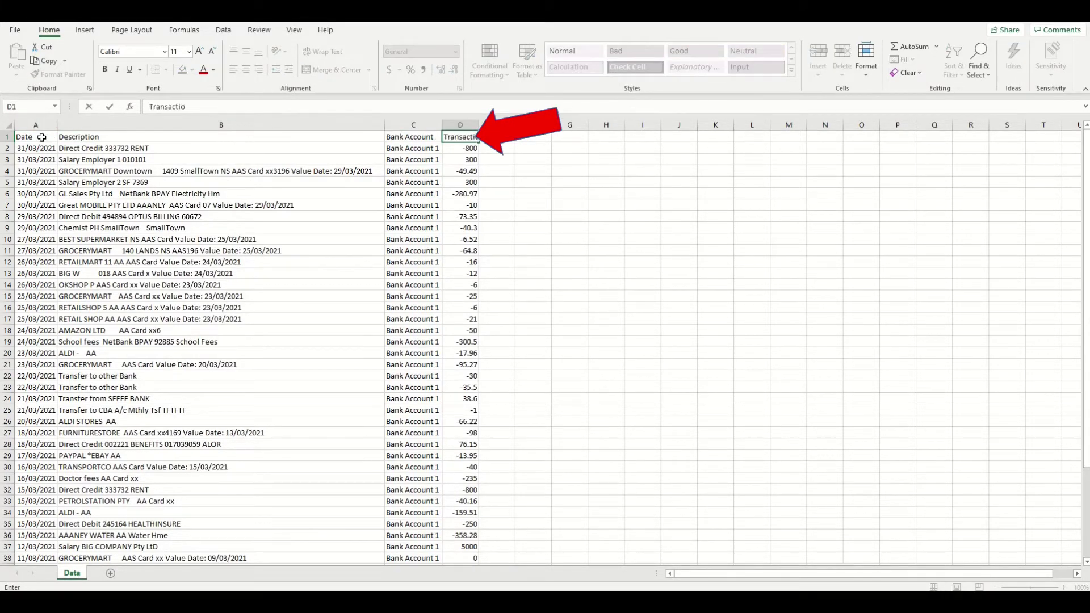
{"action": "type", "text": "Transaction Value"}
{"action": "key", "text": "Return"}
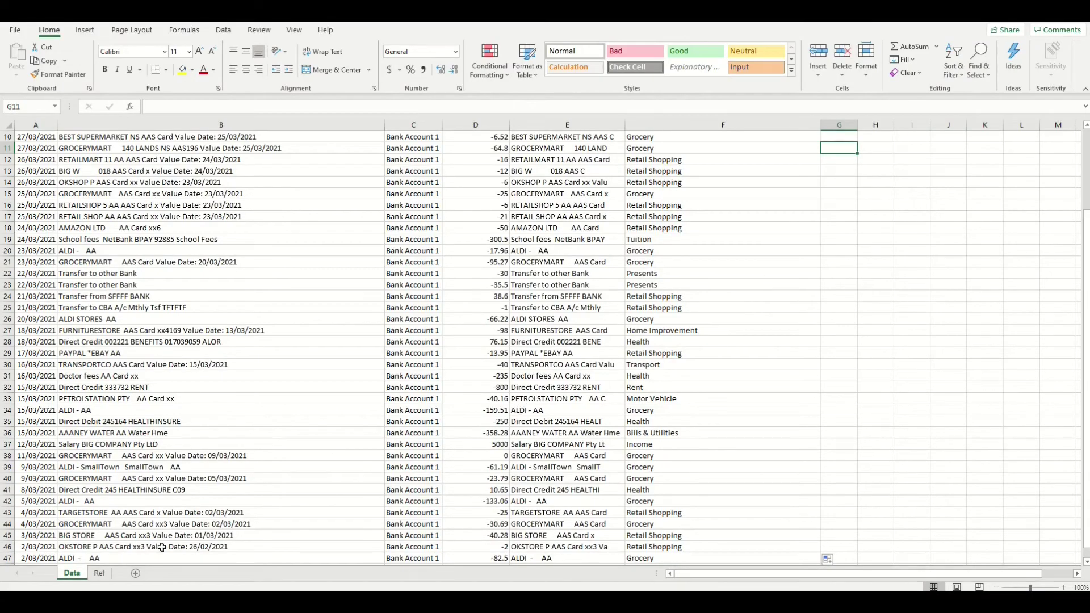
Add a new blank worksheet to the workbook.
{"action": "left_click", "coordinate": [138, 573]}
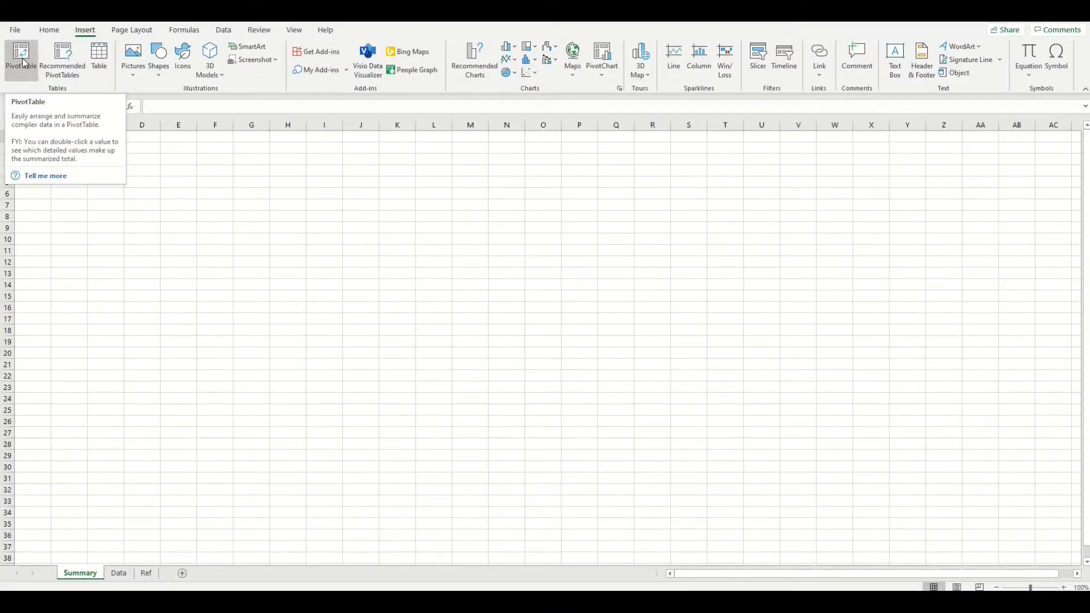
Insert a PivotTable at Summary!A1 sourced from Data columns A to F.
{"action": "left_click", "coordinate": [194, 191]}
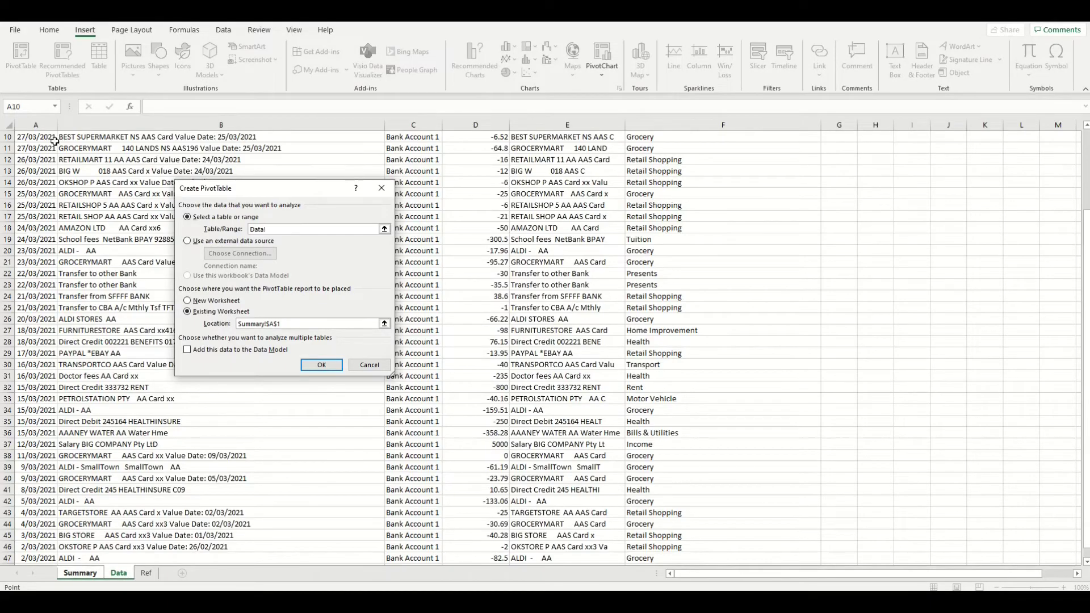
{"action": "left_click", "coordinate": [45, 124]}
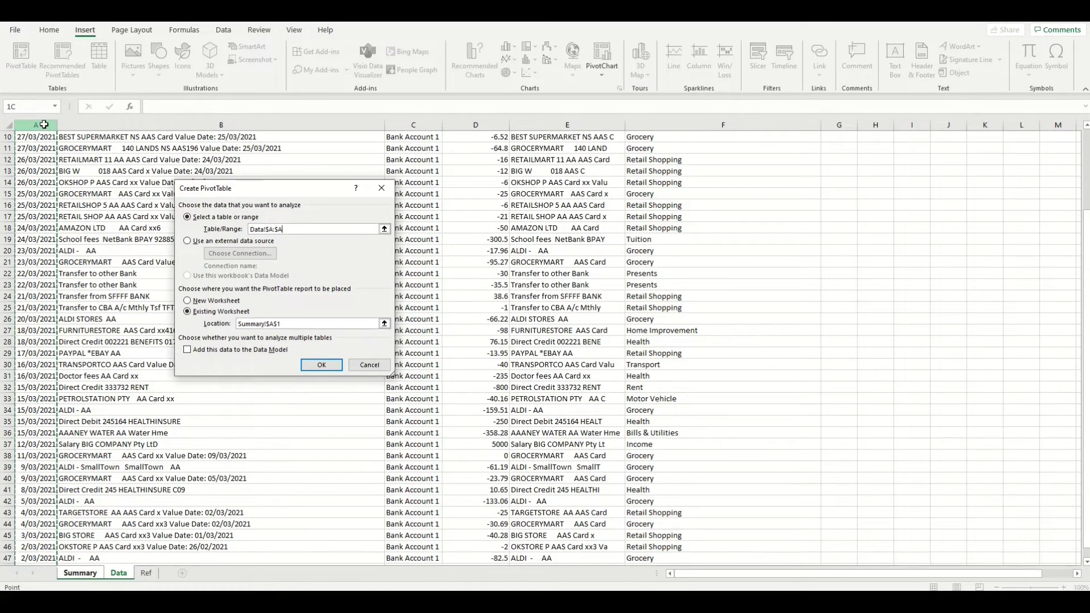
{"action": "left_click_drag", "start_coordinate": [45, 124], "coordinate": [732, 158]}
{"action": "scroll", "coordinate": [455, 287], "scroll_direction": "down", "scroll_amount": 6}
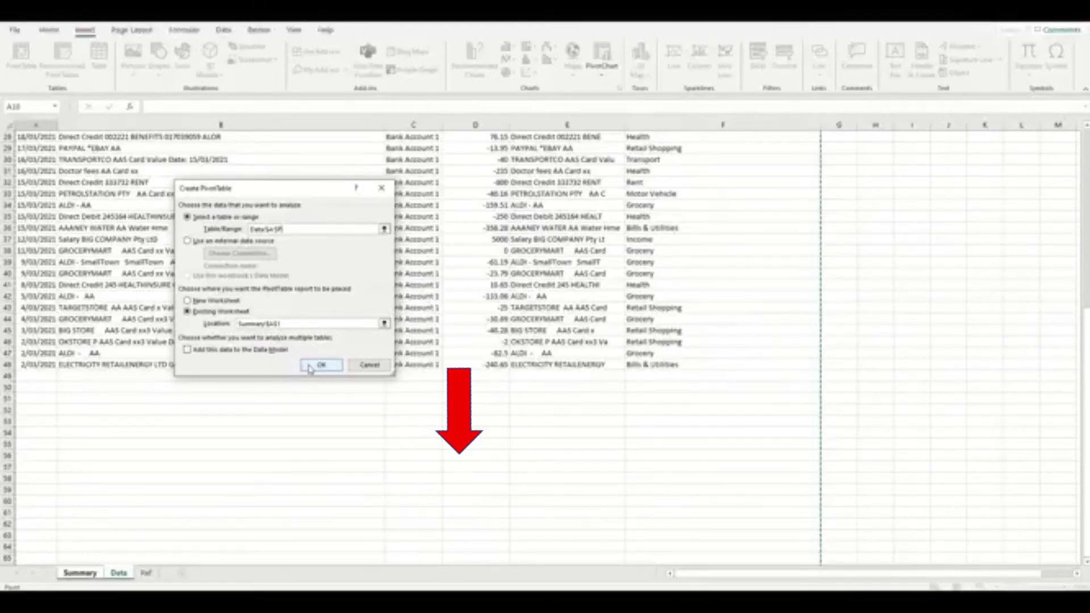
{"action": "left_click", "coordinate": [318, 365]}
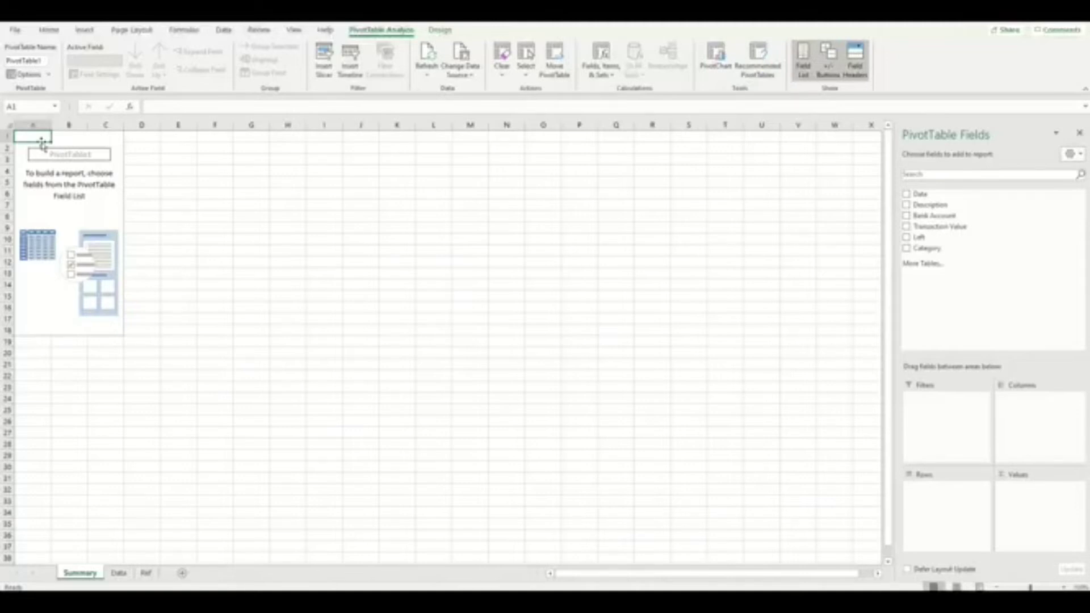
{"action": "left_click", "coordinate": [802, 68]}
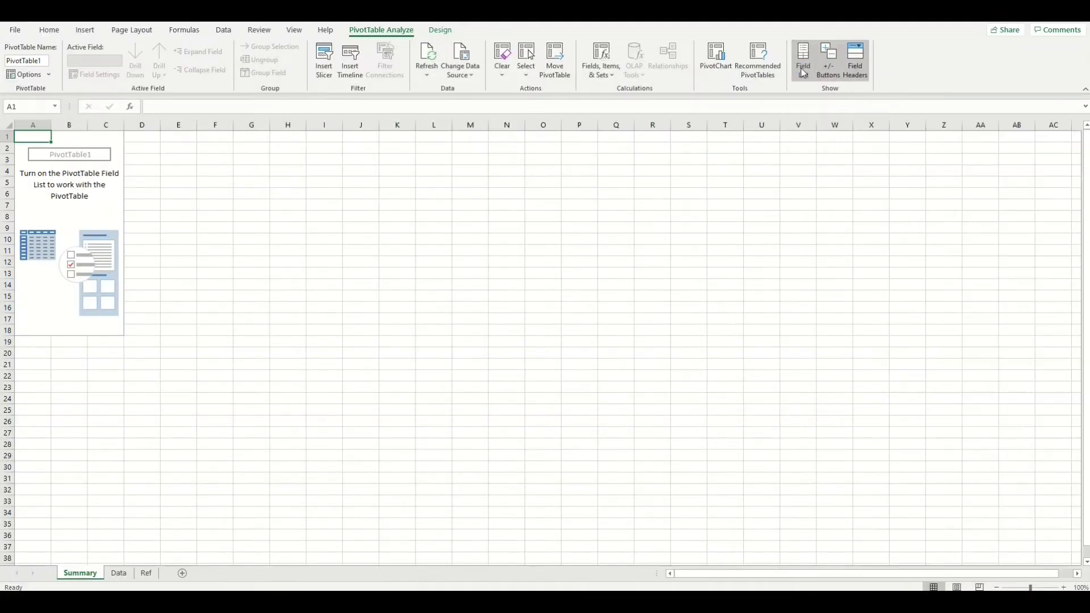
{"action": "left_click", "coordinate": [803, 70]}
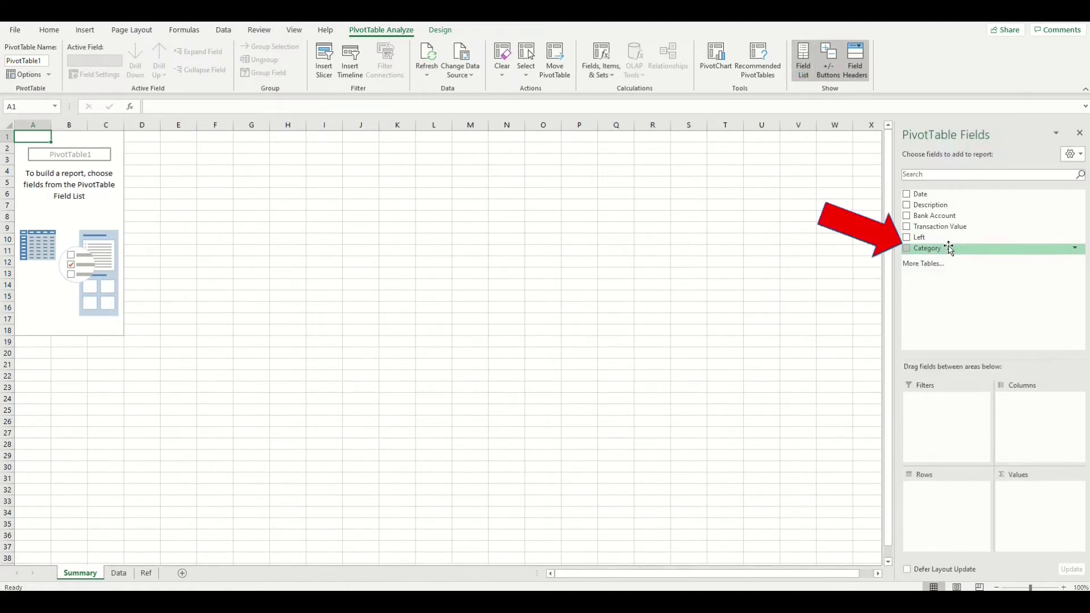
Put the Category field in the Rows area, listing thirteen categories plus (blank).
{"action": "left_click_drag", "start_coordinate": [948, 248], "coordinate": [944, 500]}
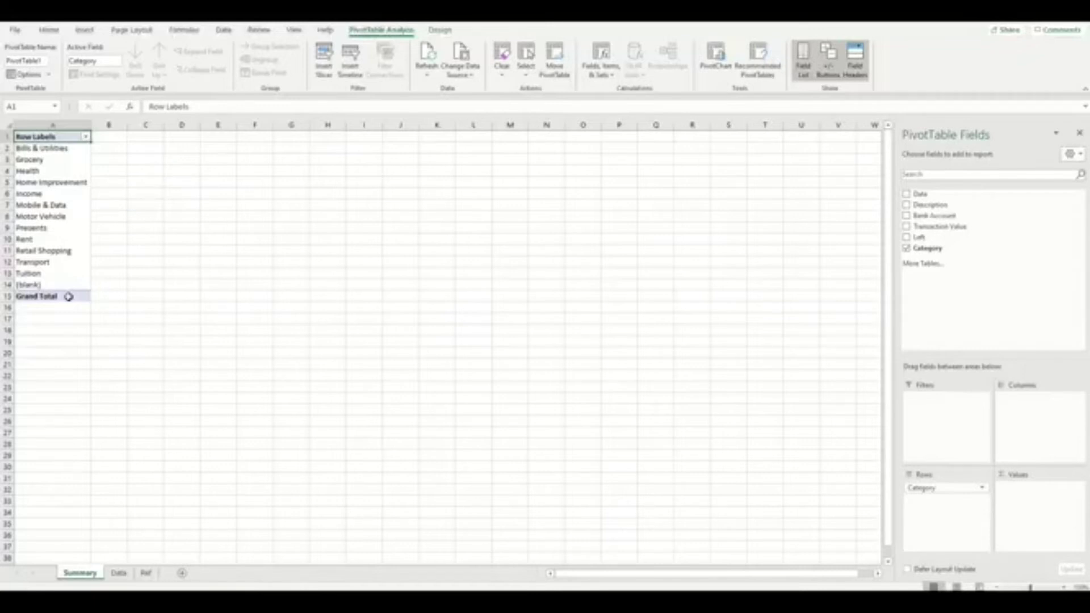
Add Transaction Value to Values, giving counts per category such as Grocery 15 and total 47.
{"action": "left_click_drag", "start_coordinate": [968, 226], "coordinate": [1030, 496]}
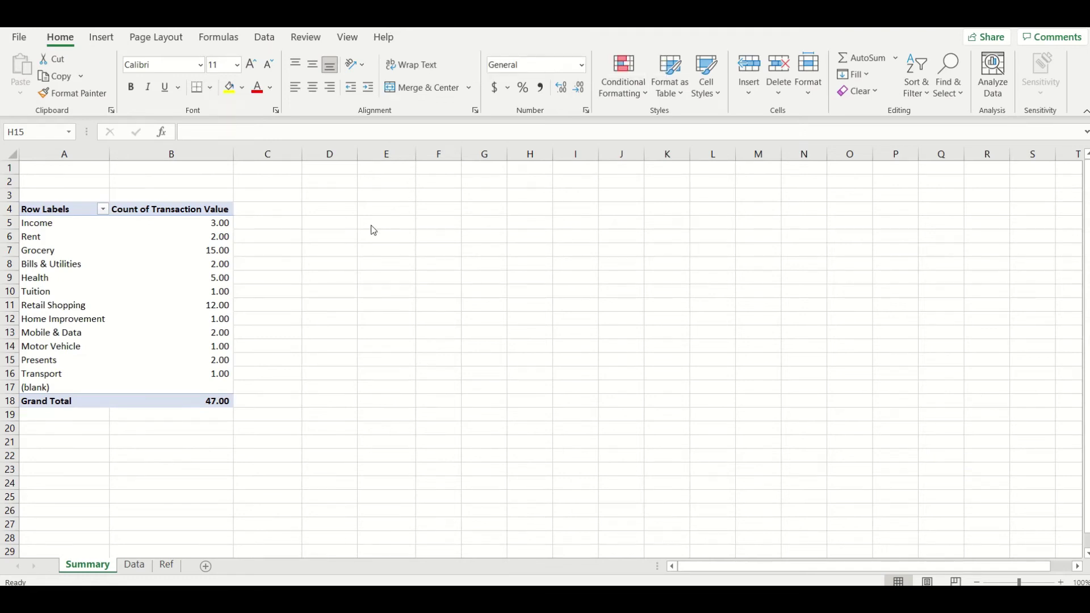
{"action": "left_click", "coordinate": [213, 253]}
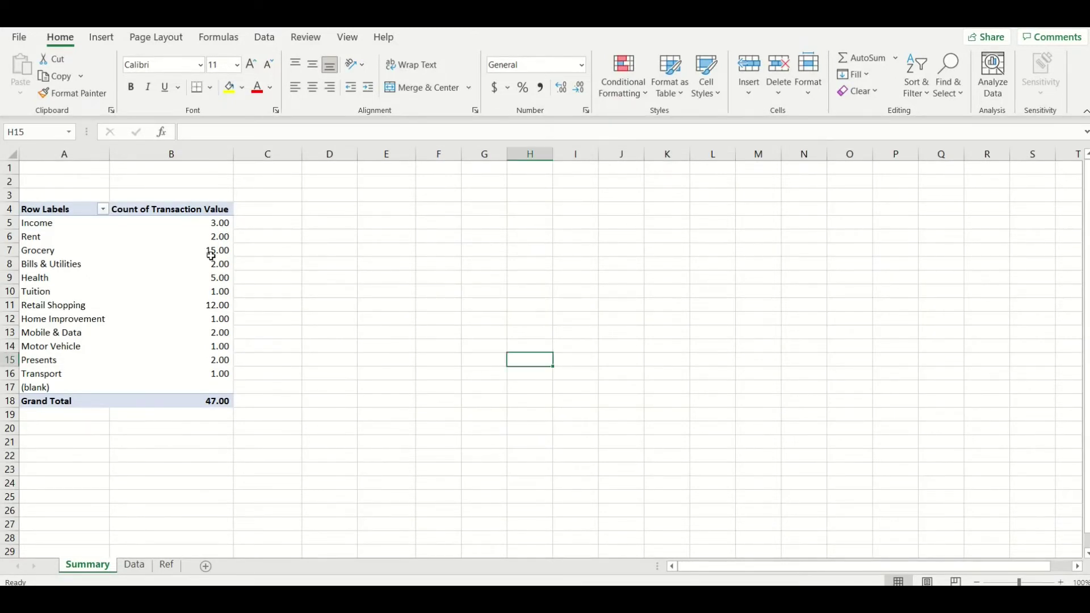
Change the Transaction Value field to Sum in Value Field Settings and bring up Number Format.
{"action": "left_click", "coordinate": [214, 252]}
{"action": "right_click", "coordinate": [215, 255]}
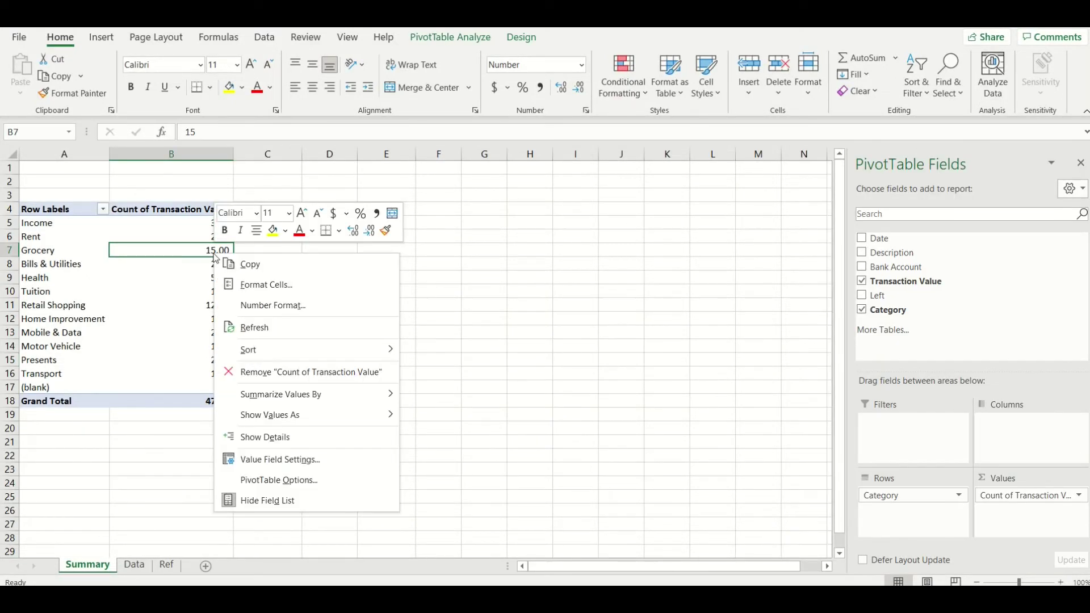
{"action": "left_click", "coordinate": [306, 460]}
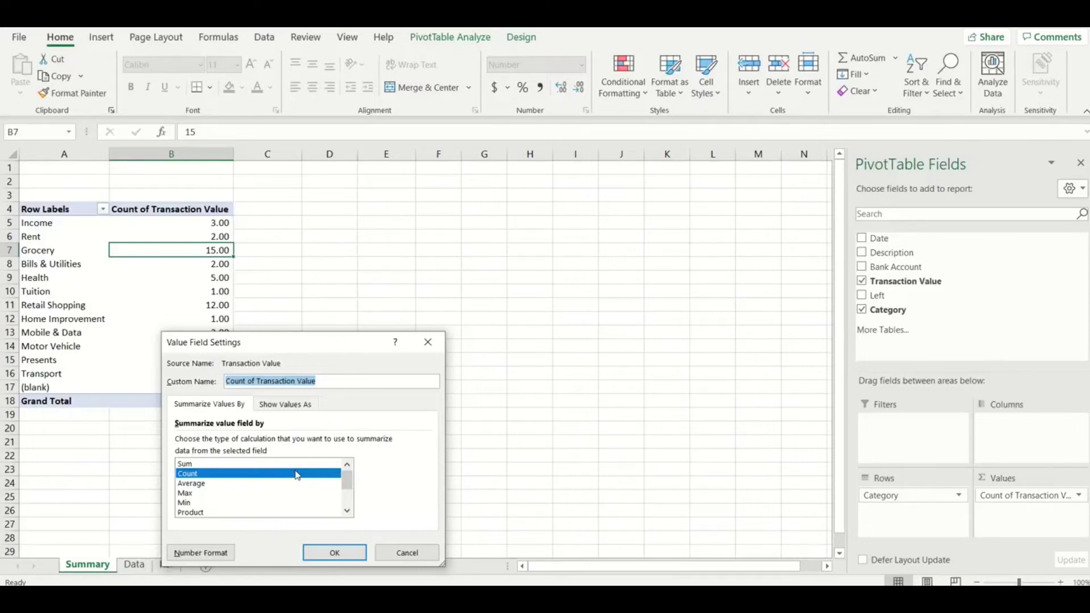
{"action": "left_click", "coordinate": [191, 466]}
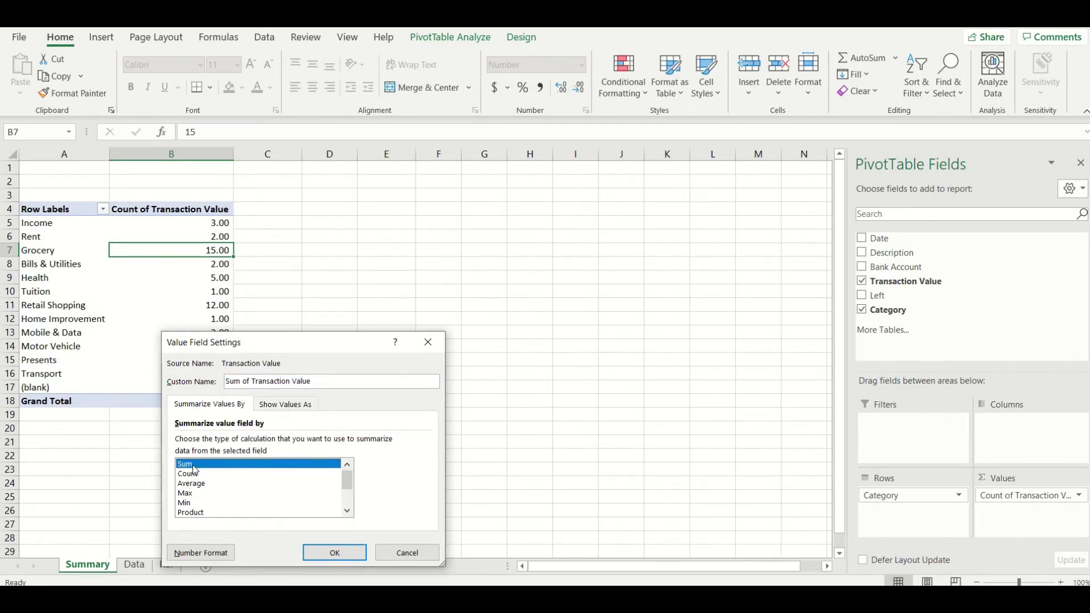
{"action": "left_click", "coordinate": [221, 553]}
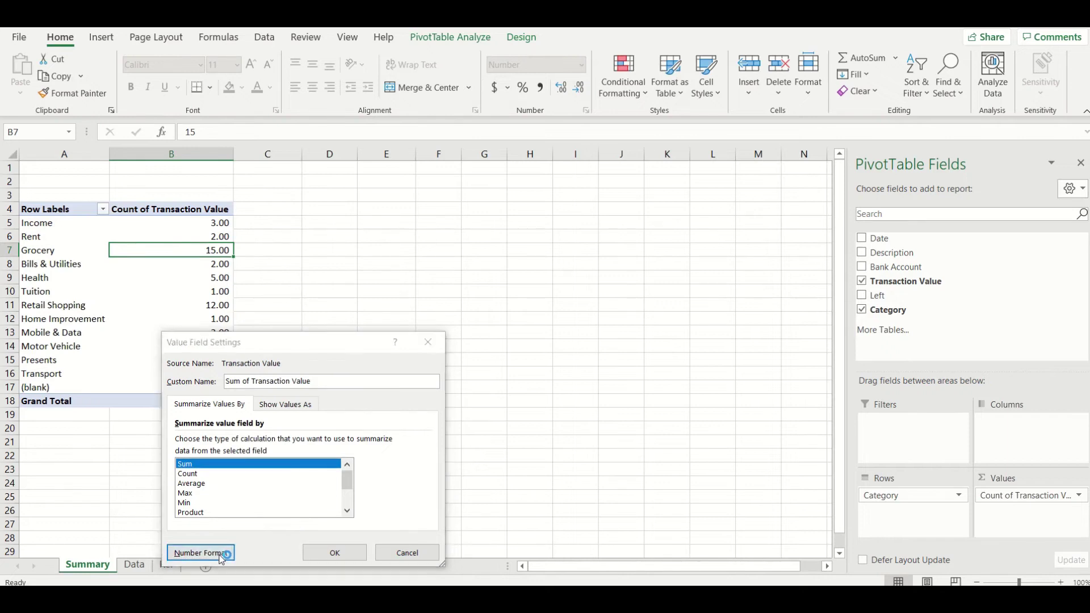
Format the sums as Number with 2 decimals, 1000 separator and red negatives.
{"action": "left_click", "coordinate": [240, 344]}
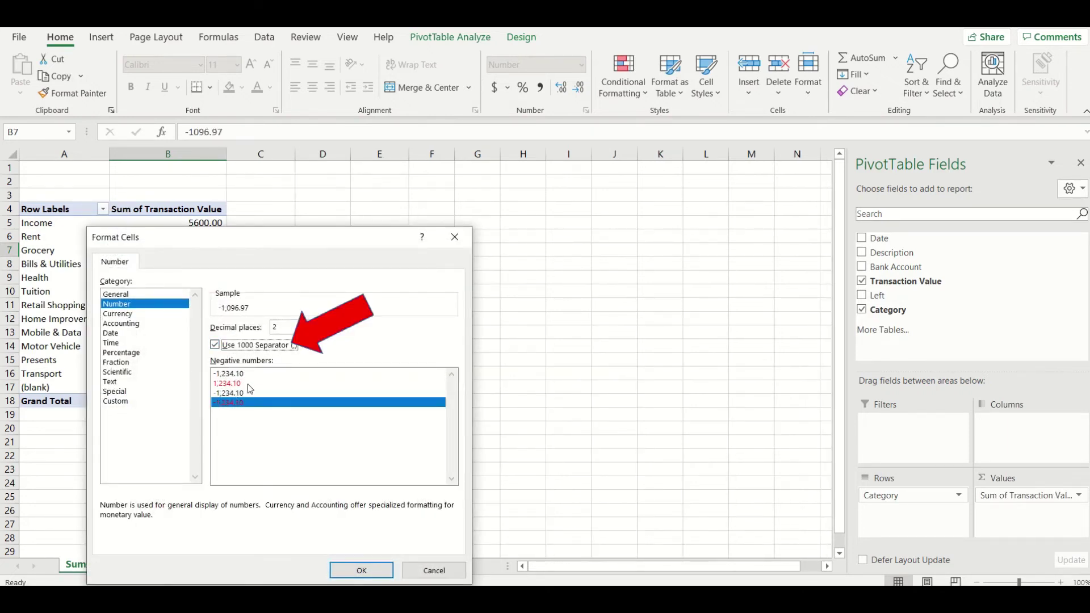
{"action": "left_click", "coordinate": [223, 346]}
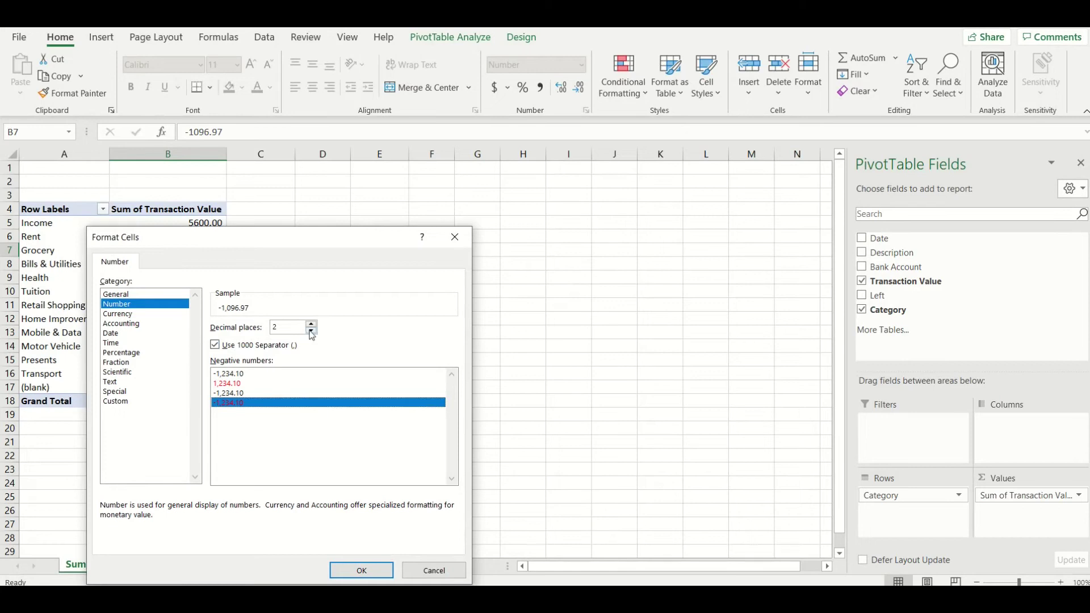
{"action": "left_click", "coordinate": [310, 330]}
{"action": "left_click", "coordinate": [310, 331]}
{"action": "left_click", "coordinate": [311, 324]}
{"action": "left_click", "coordinate": [311, 324]}
{"action": "left_click", "coordinate": [221, 346]}
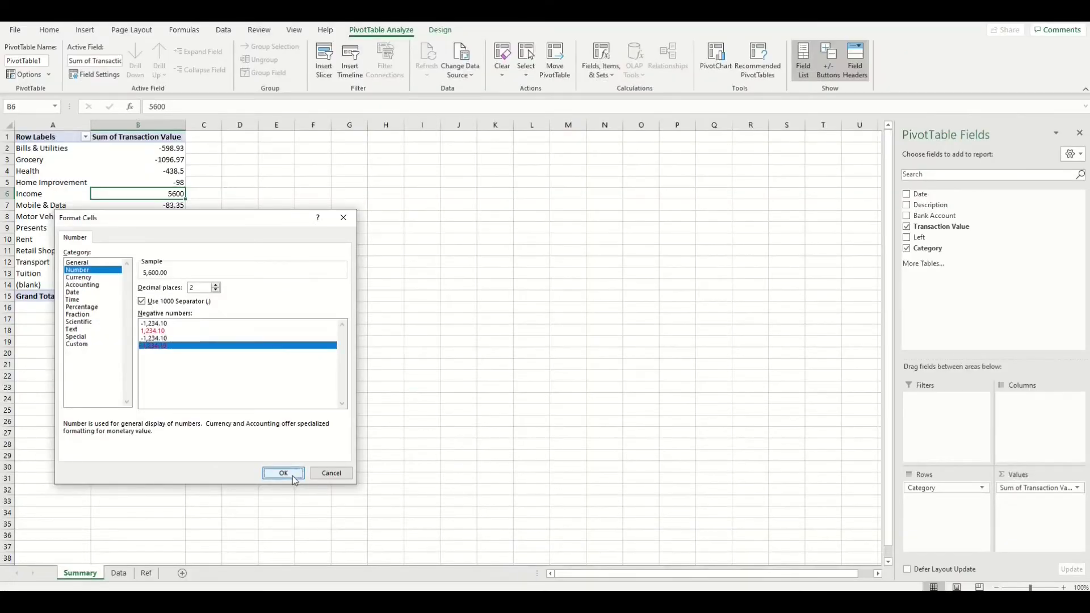
{"action": "left_click", "coordinate": [288, 474]}
{"action": "left_click", "coordinate": [254, 431]}
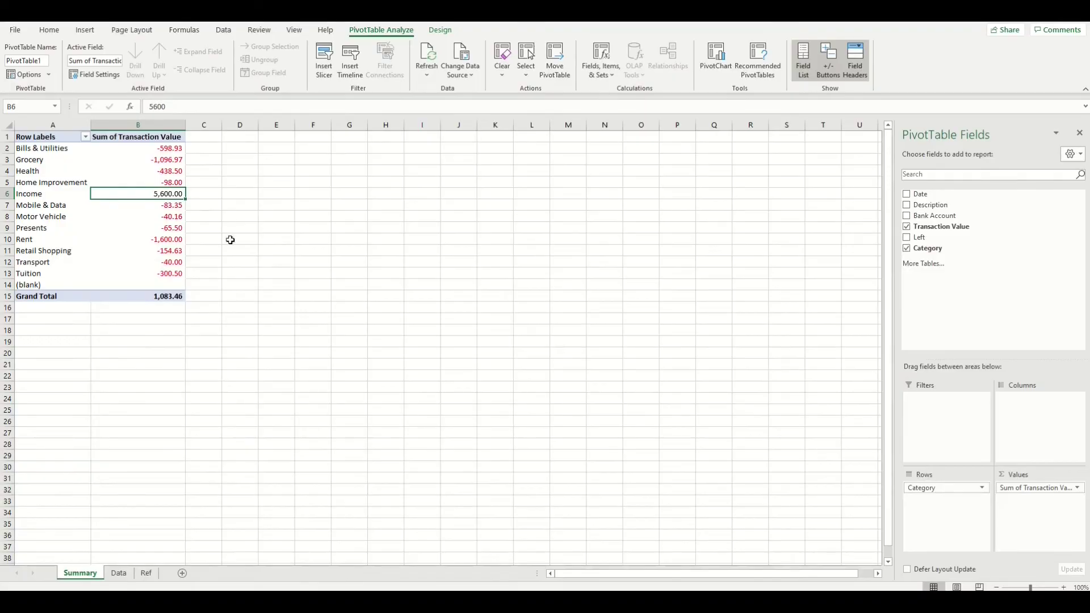
{"action": "left_click", "coordinate": [233, 239]}
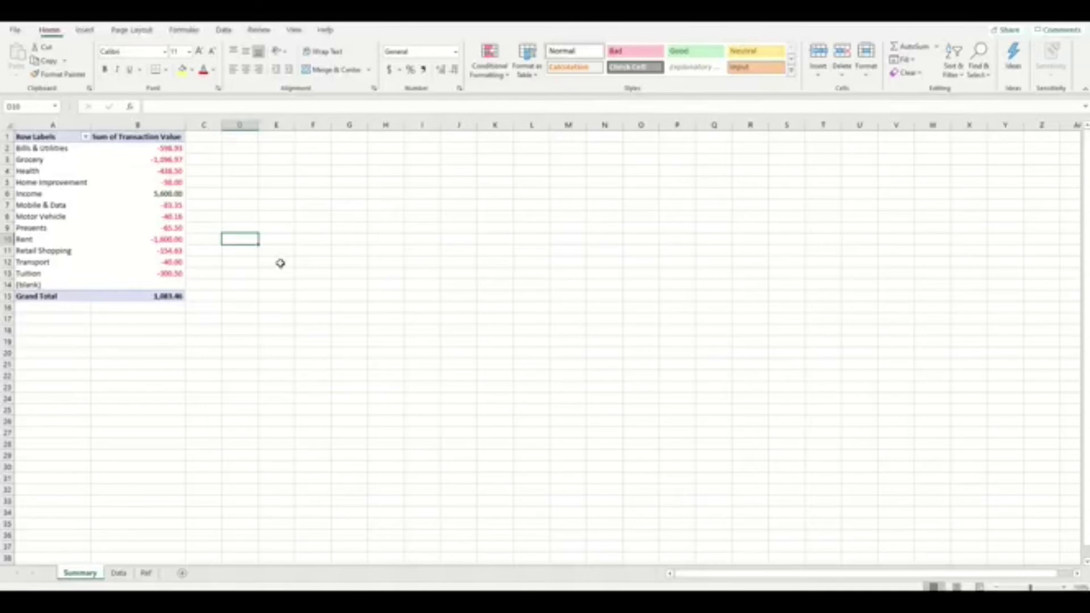
{"action": "left_click", "coordinate": [50, 195]}
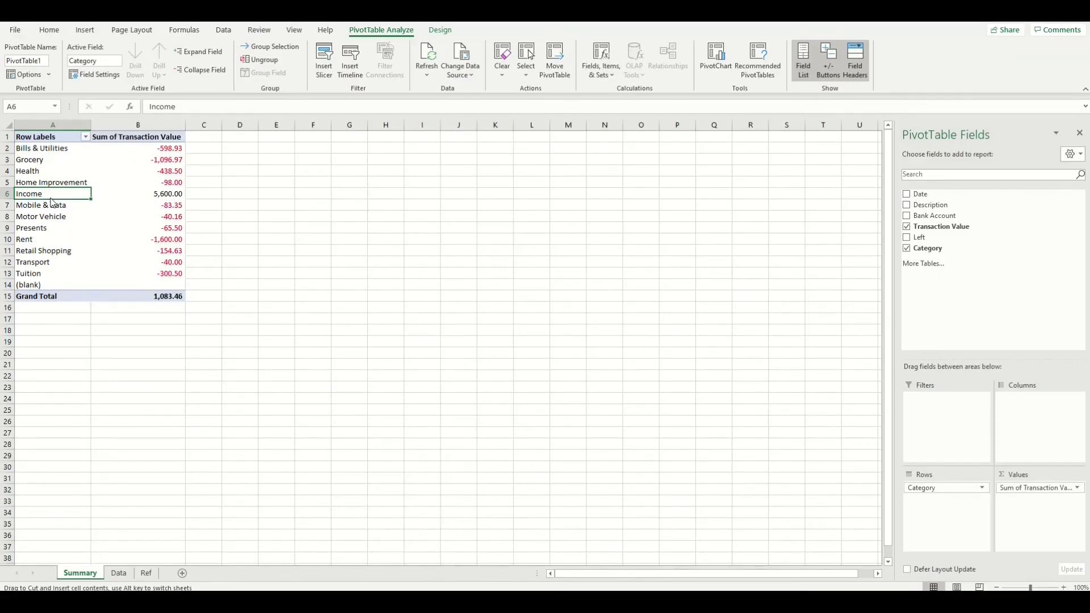
{"action": "left_click_drag", "start_coordinate": [51, 200], "coordinate": [52, 144]}
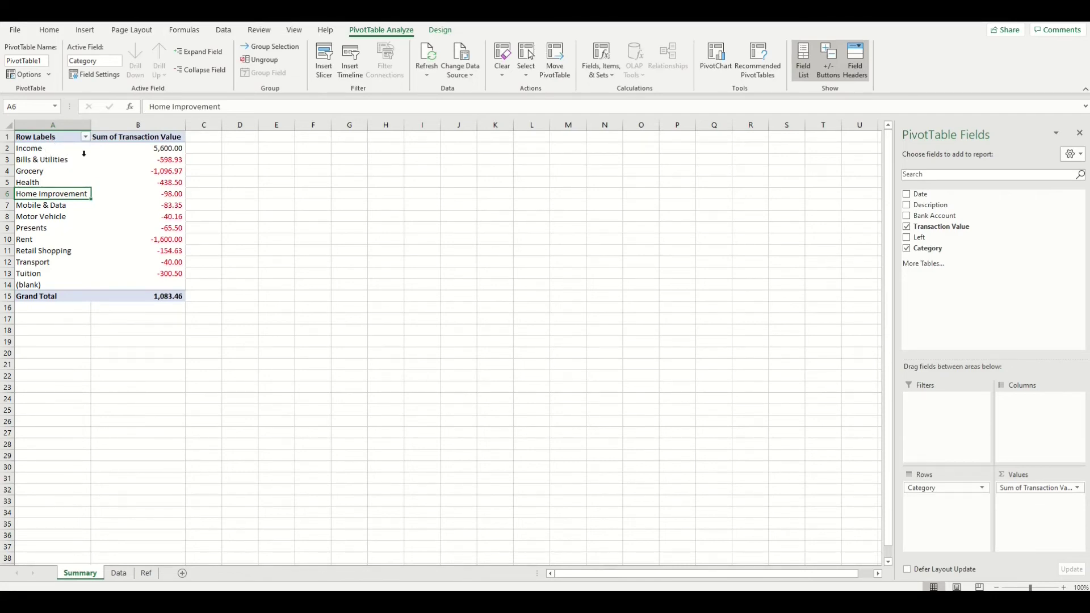
Drag the Rent category row up to sit directly below Income.
{"action": "left_click", "coordinate": [168, 170]}
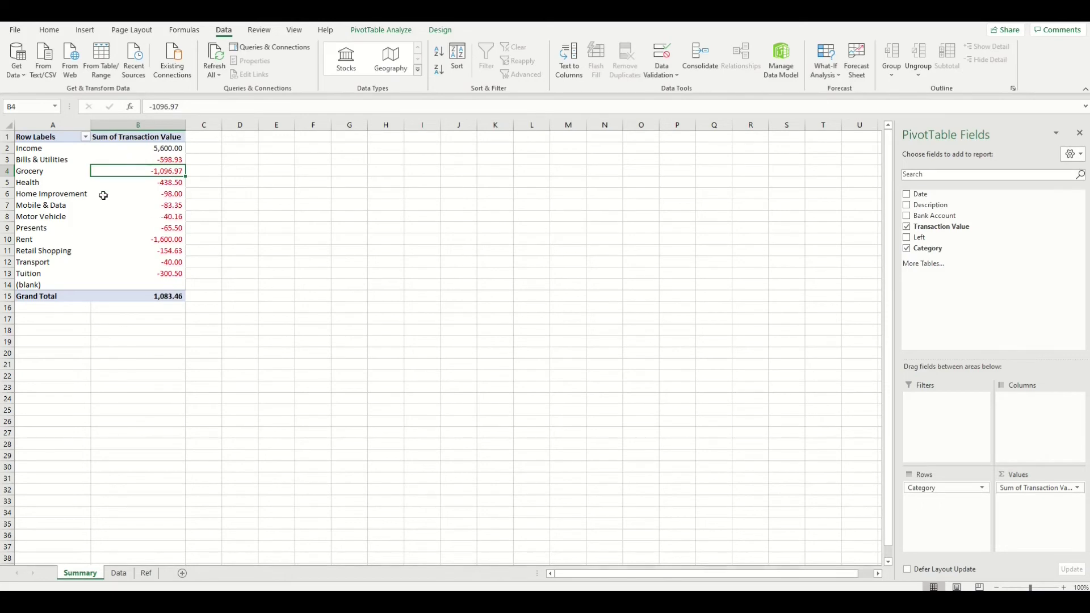
{"action": "left_click", "coordinate": [68, 242]}
{"action": "left_click_drag", "start_coordinate": [69, 242], "coordinate": [76, 169]}
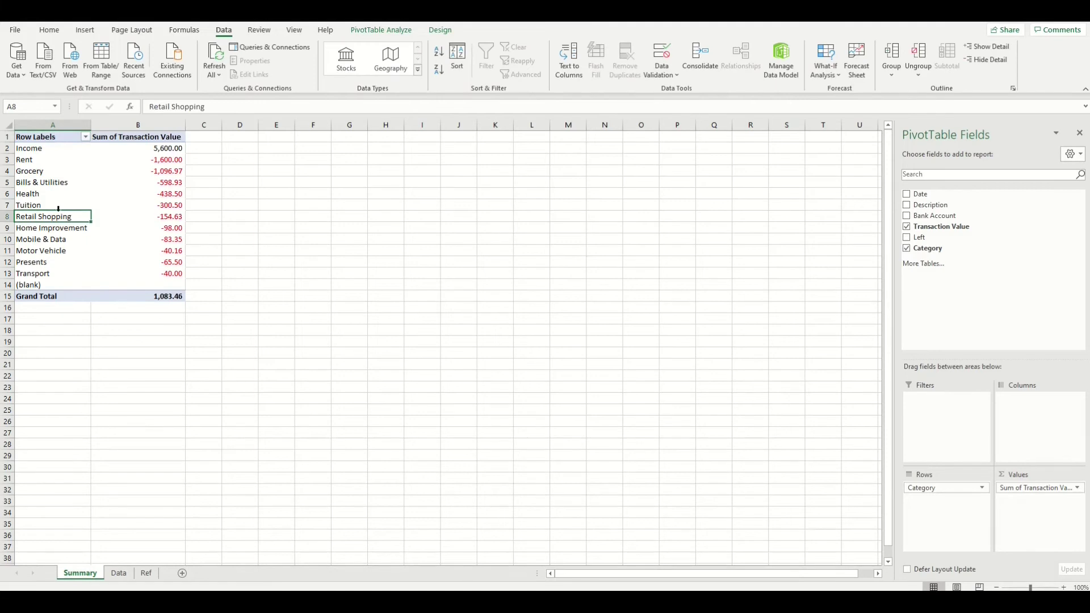
{"action": "left_click", "coordinate": [313, 284]}
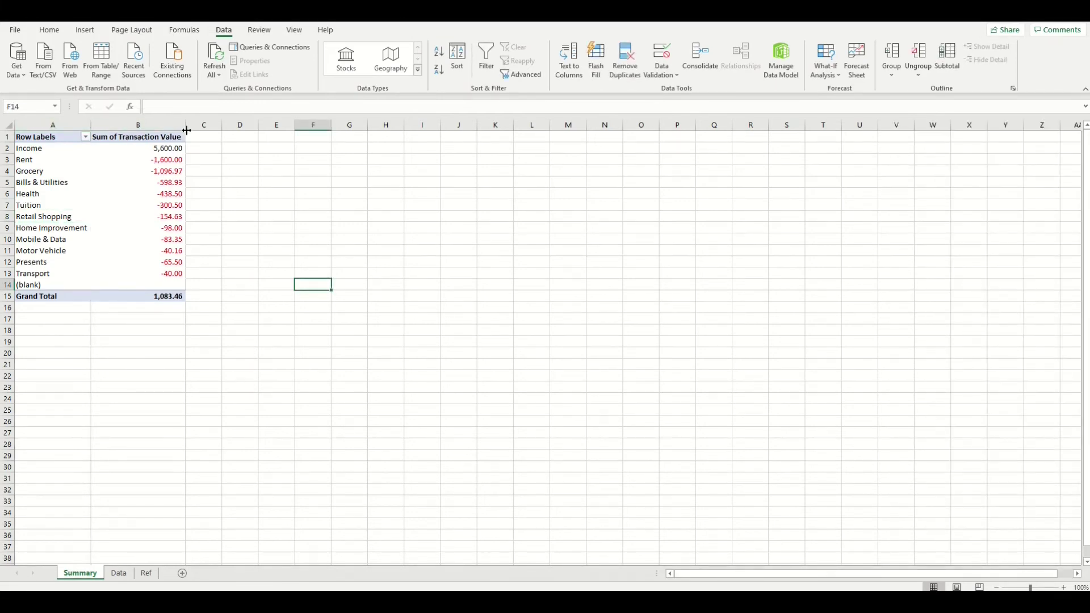
{"action": "left_click", "coordinate": [178, 295]}
{"action": "left_click", "coordinate": [239, 216]}
{"action": "left_click_drag", "start_coordinate": [159, 150], "coordinate": [168, 283]}
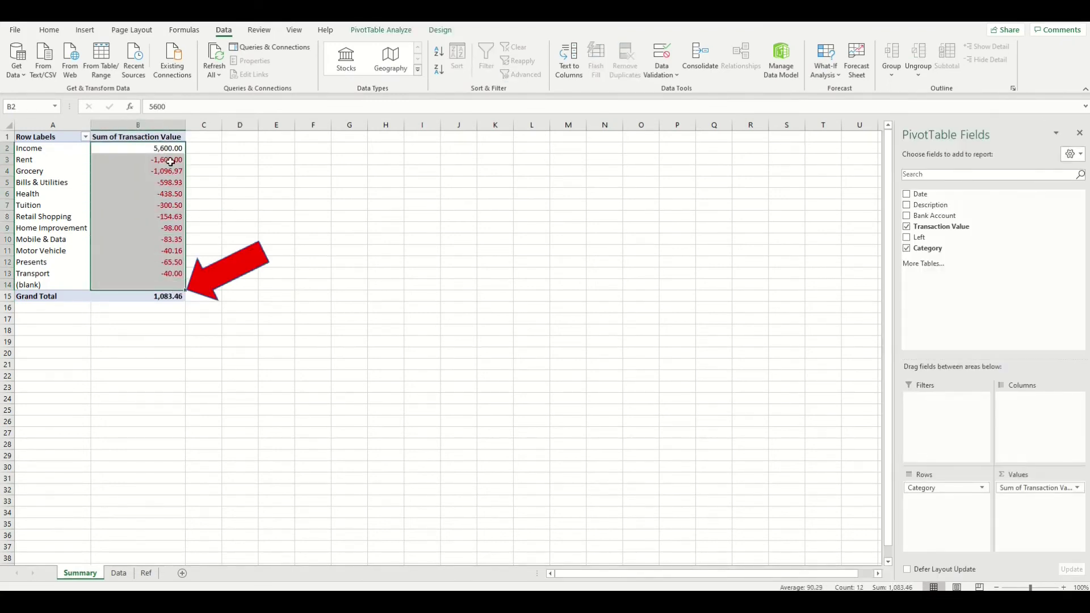
{"action": "mouse_move", "coordinate": [165, 151]}
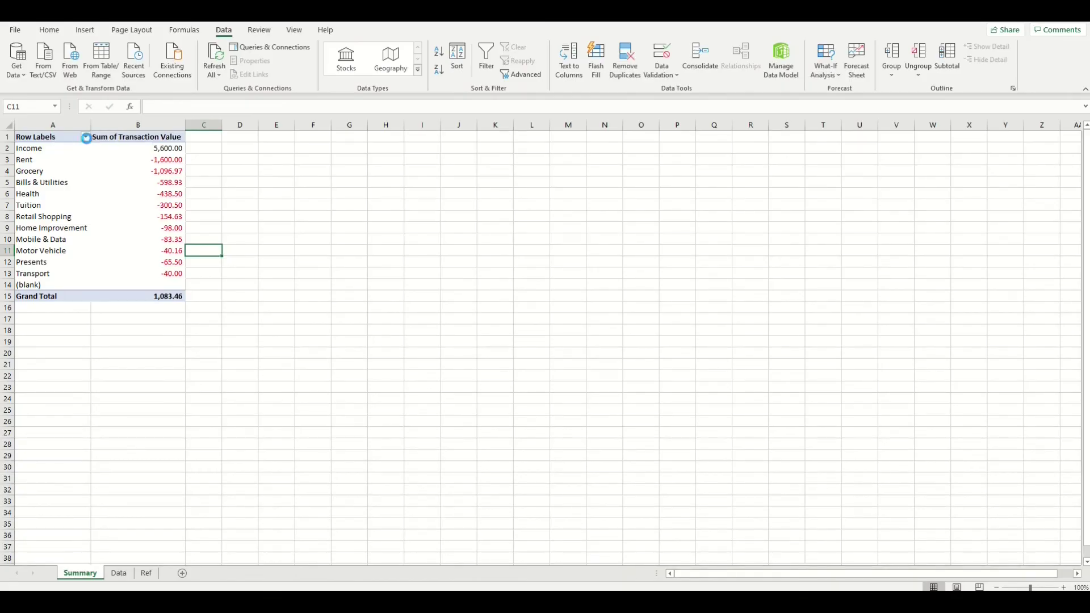
{"action": "left_click", "coordinate": [85, 138]}
{"action": "left_click", "coordinate": [40, 282]}
{"action": "left_click", "coordinate": [41, 284]}
{"action": "key", "text": "Return"}
{"action": "left_click", "coordinate": [152, 287]}
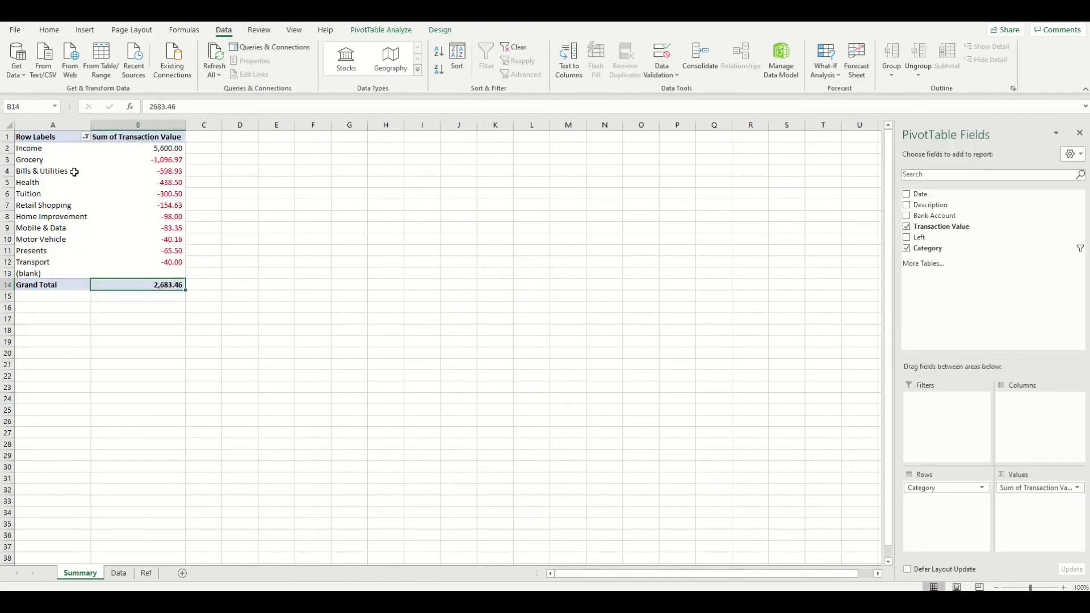
{"action": "left_click", "coordinate": [85, 137]}
{"action": "left_click", "coordinate": [42, 278]}
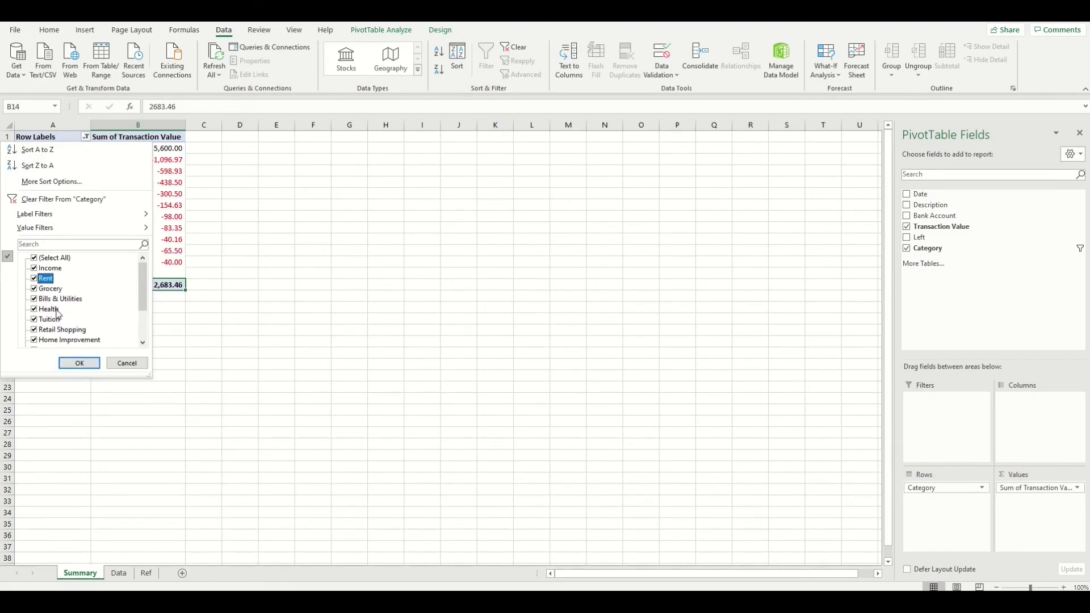
{"action": "left_click", "coordinate": [80, 363]}
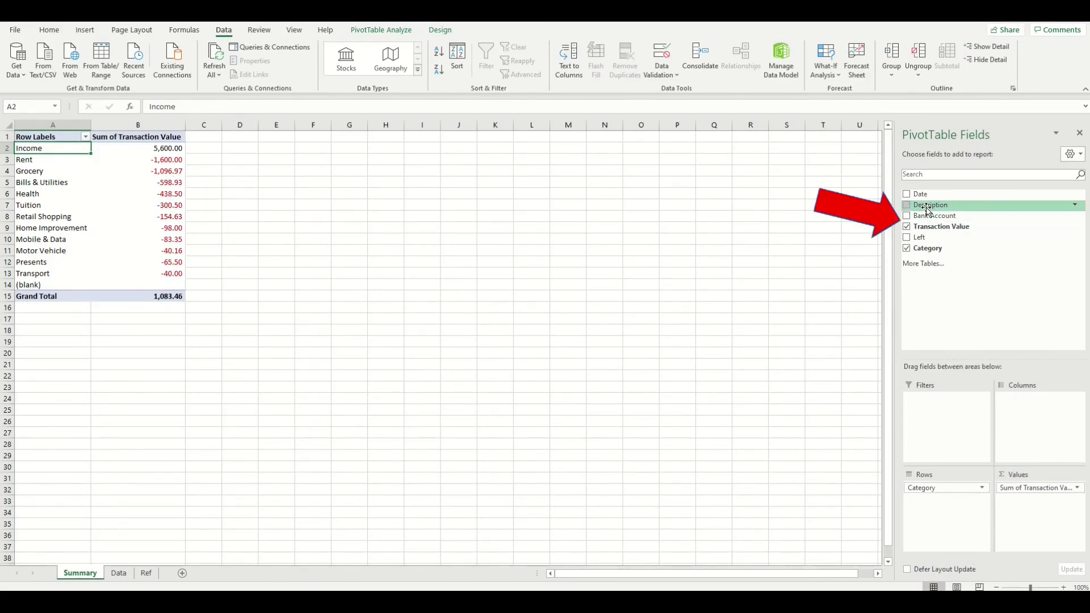
Add Description as a second row field under Category and collapse Rent's transactions.
{"action": "left_click_drag", "start_coordinate": [931, 205], "coordinate": [935, 501]}
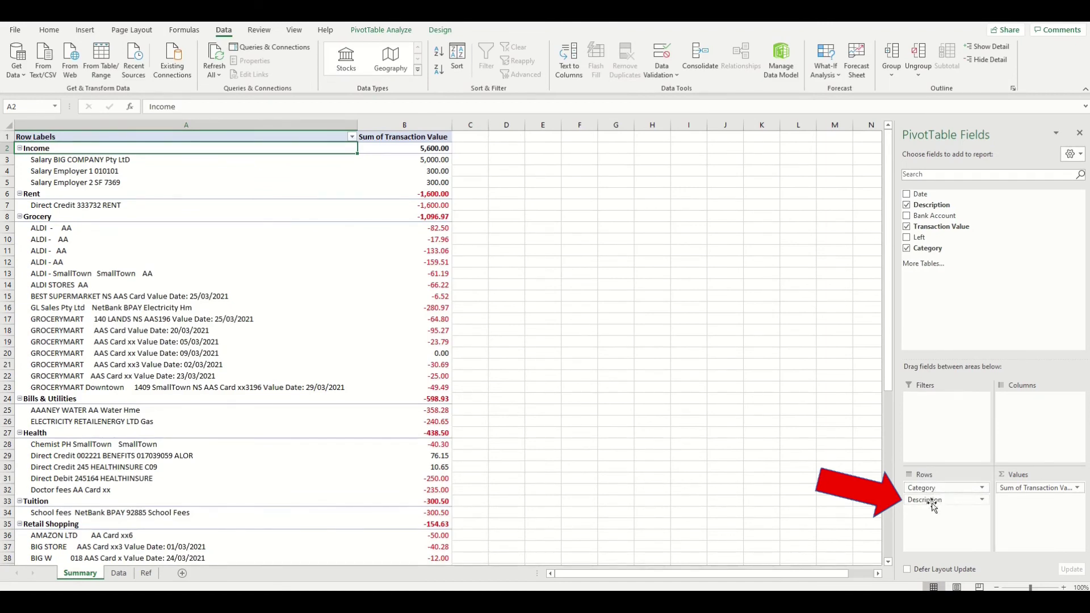
{"action": "left_click", "coordinate": [52, 219]}
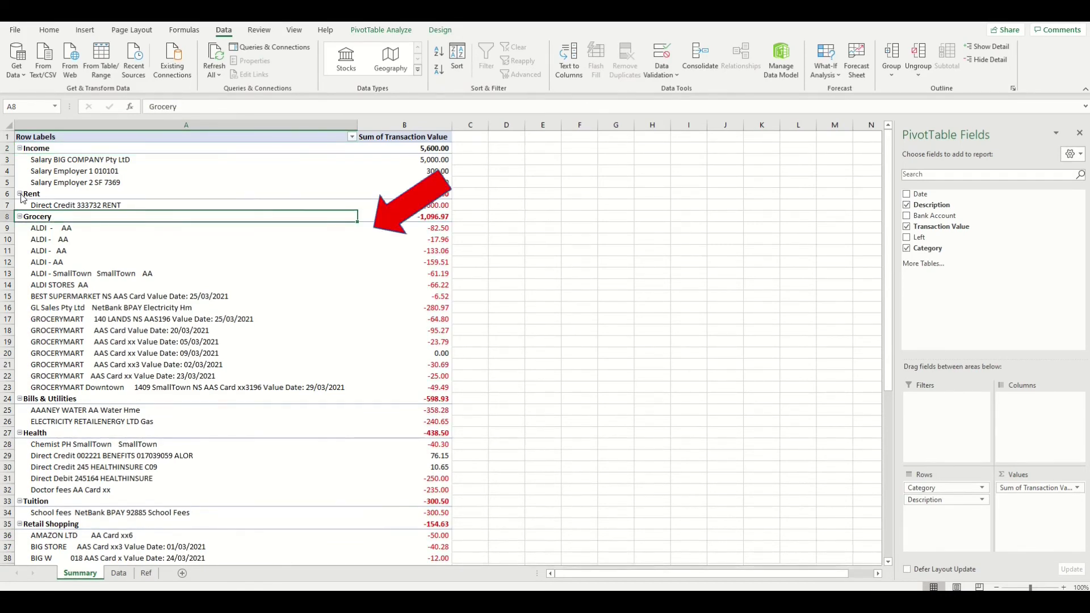
{"action": "left_click", "coordinate": [19, 194]}
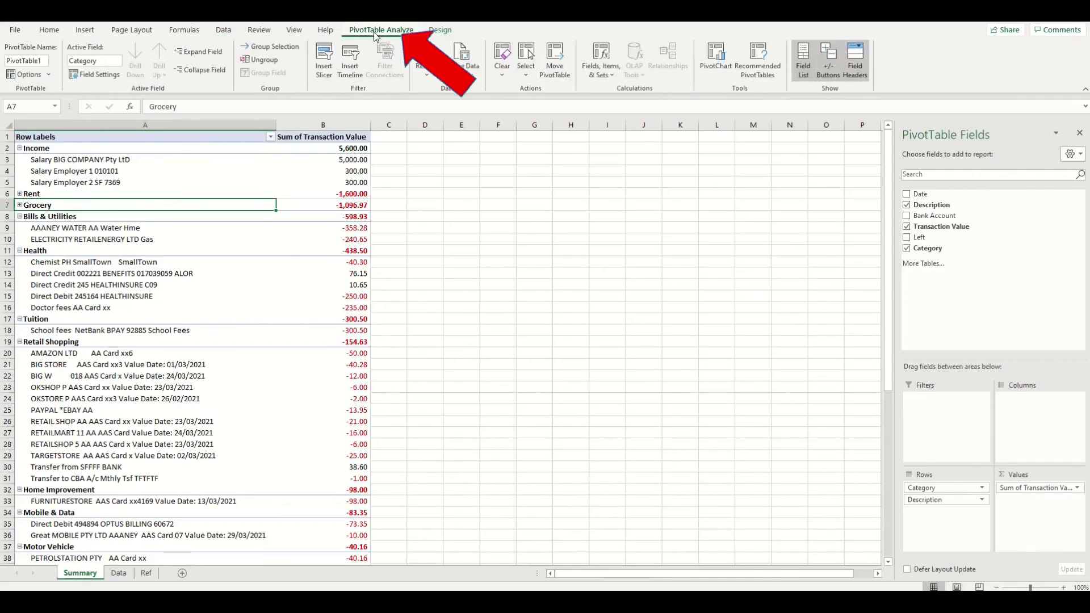
Collapse every category to its total, then expand and re-collapse Rent.
{"action": "left_click", "coordinate": [194, 71]}
{"action": "left_click", "coordinate": [284, 181]}
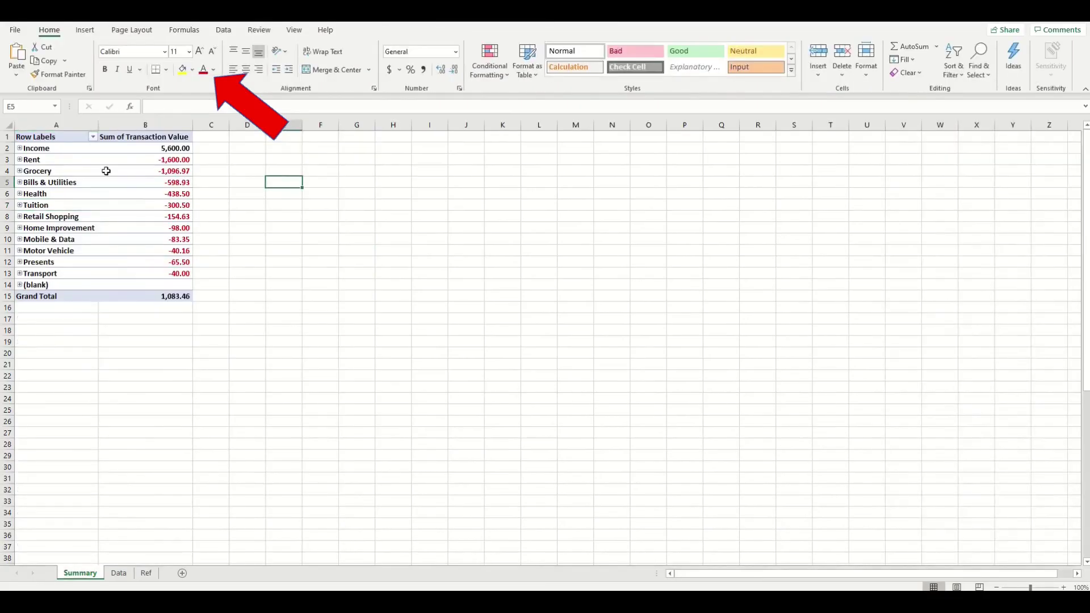
{"action": "left_click", "coordinate": [20, 160]}
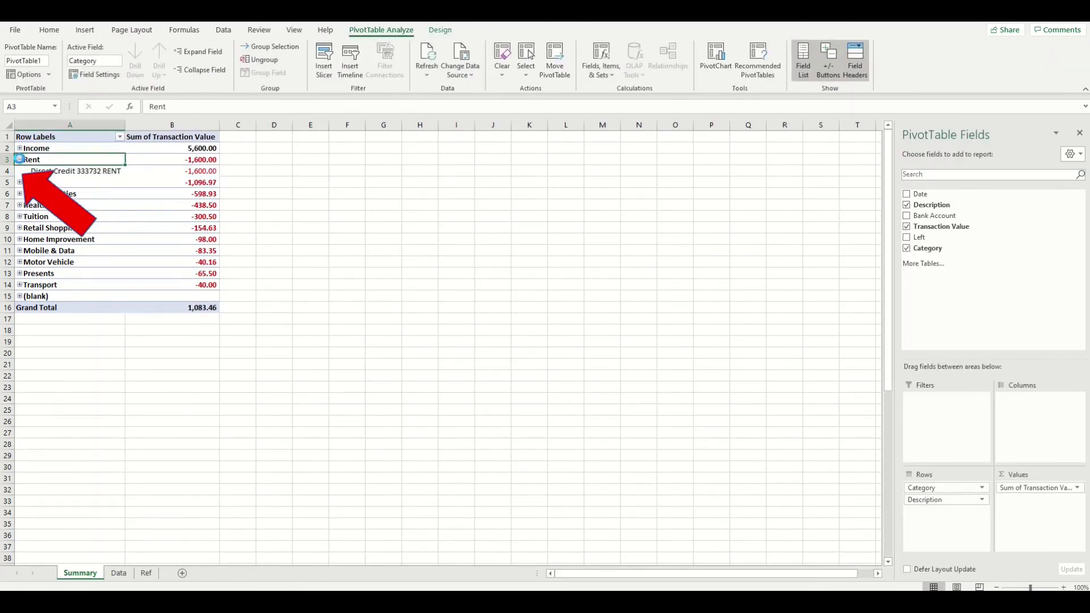
{"action": "left_click", "coordinate": [20, 160]}
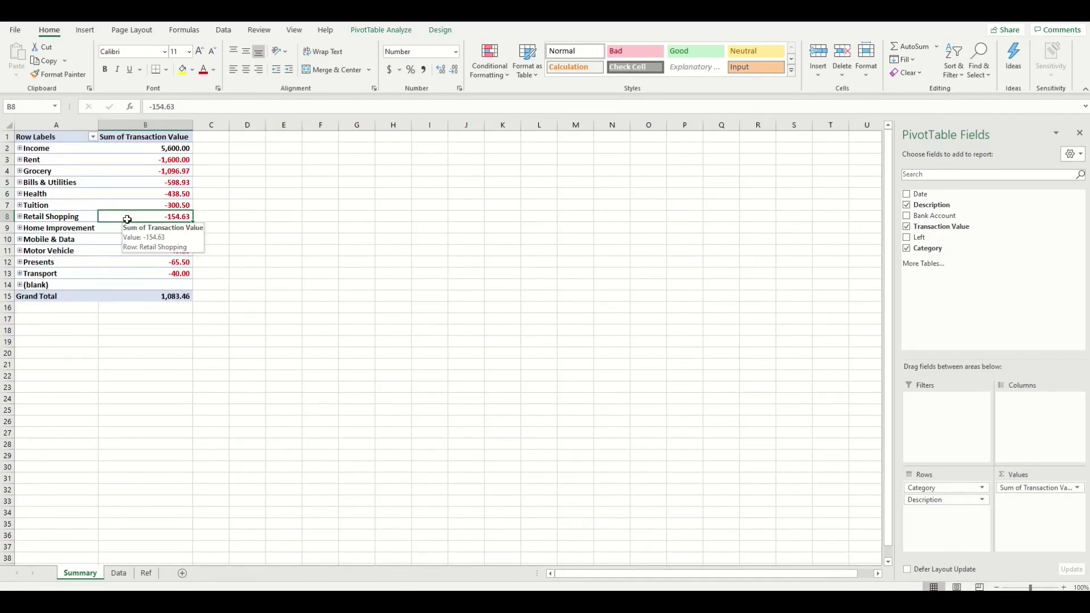
Refresh the pivot from its source data, producing the 'PivotTable field name is not valid' warning.
{"action": "right_click", "coordinate": [127, 219]}
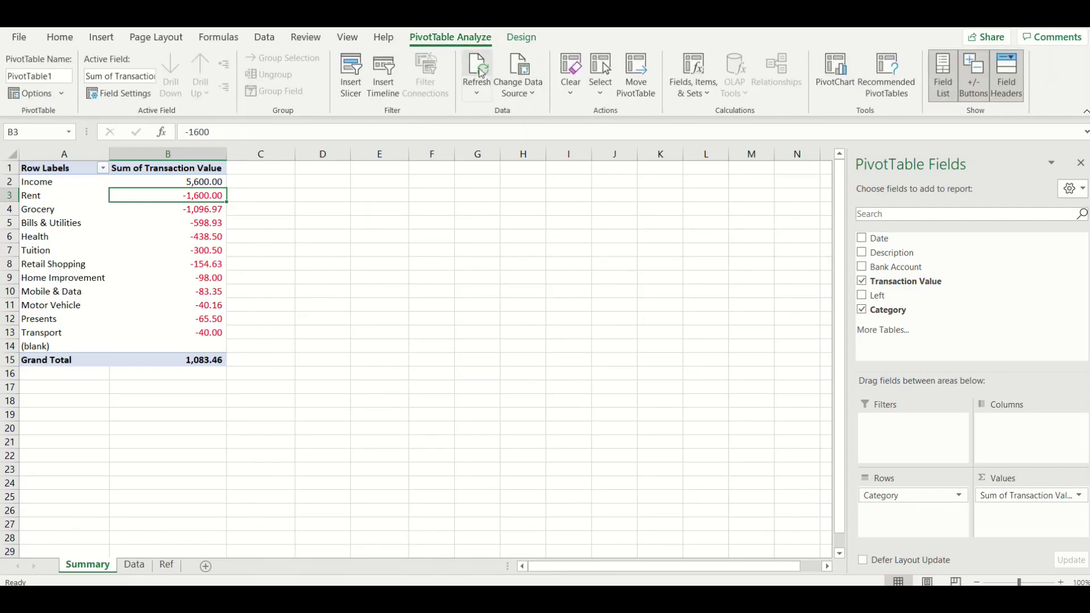
{"action": "left_click", "coordinate": [480, 72]}
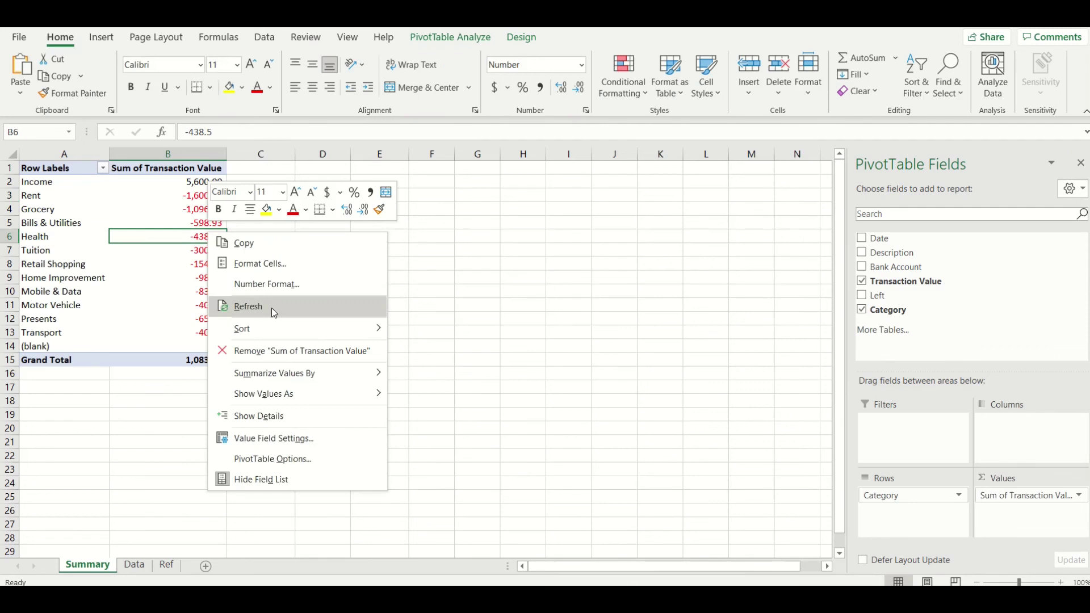
{"action": "left_click", "coordinate": [272, 310]}
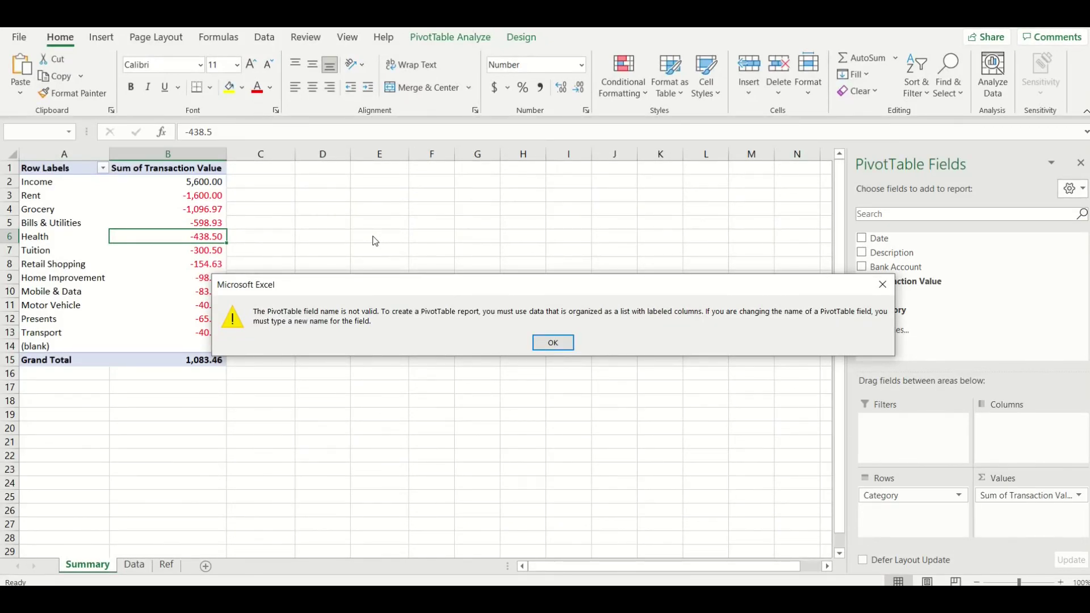
Dismiss the invalid field-name error, enter Category in Data sheet F1, then delete column F.
{"action": "left_click", "coordinate": [555, 344]}
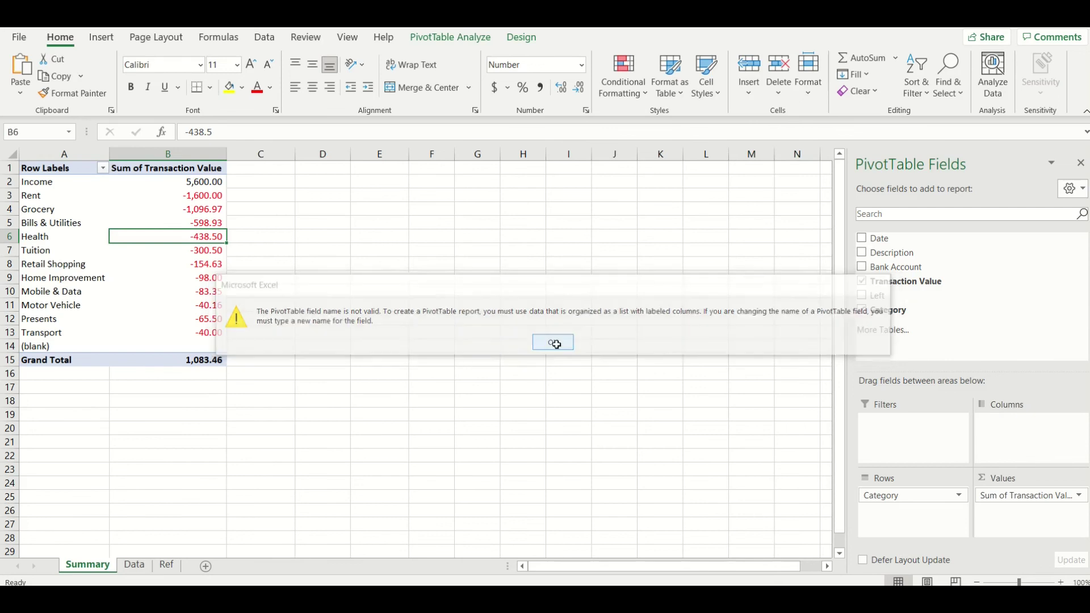
{"action": "left_click", "coordinate": [134, 564]}
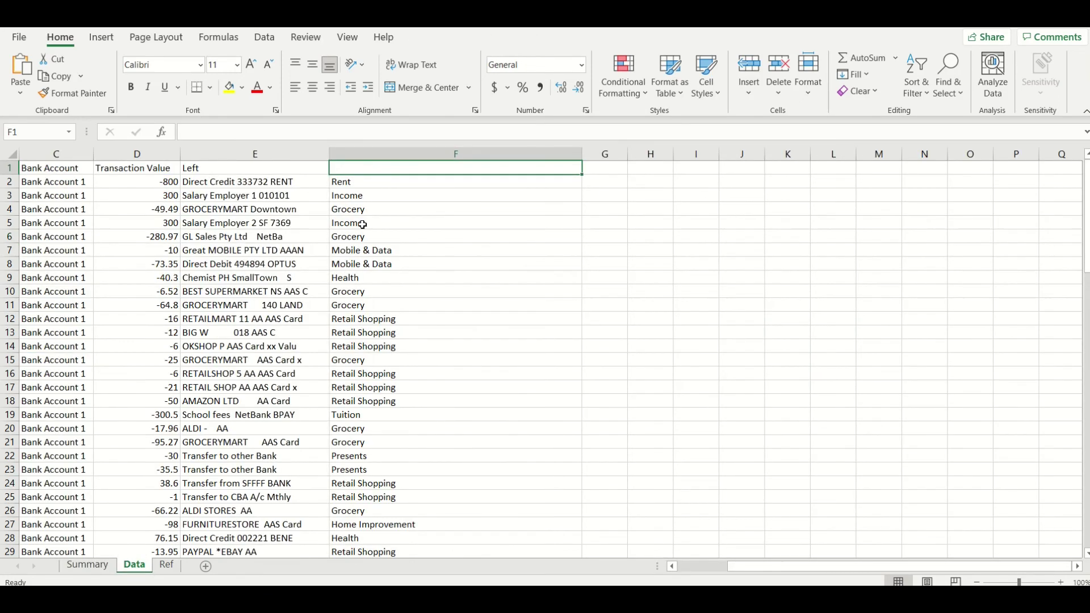
{"action": "type", "text": "Category"}
{"action": "right_click", "coordinate": [385, 156]}
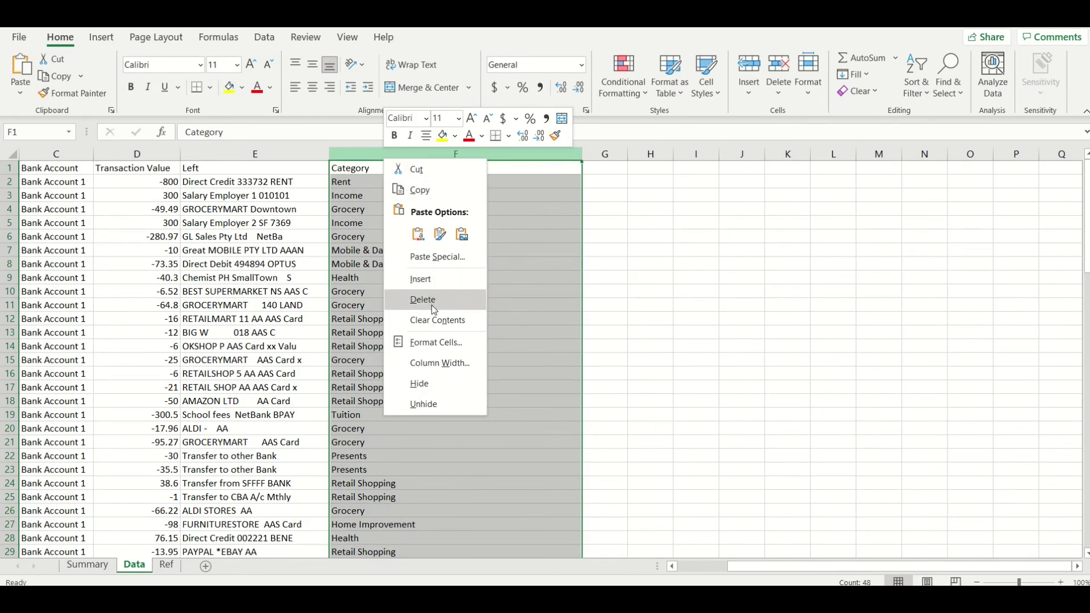
{"action": "left_click", "coordinate": [434, 309]}
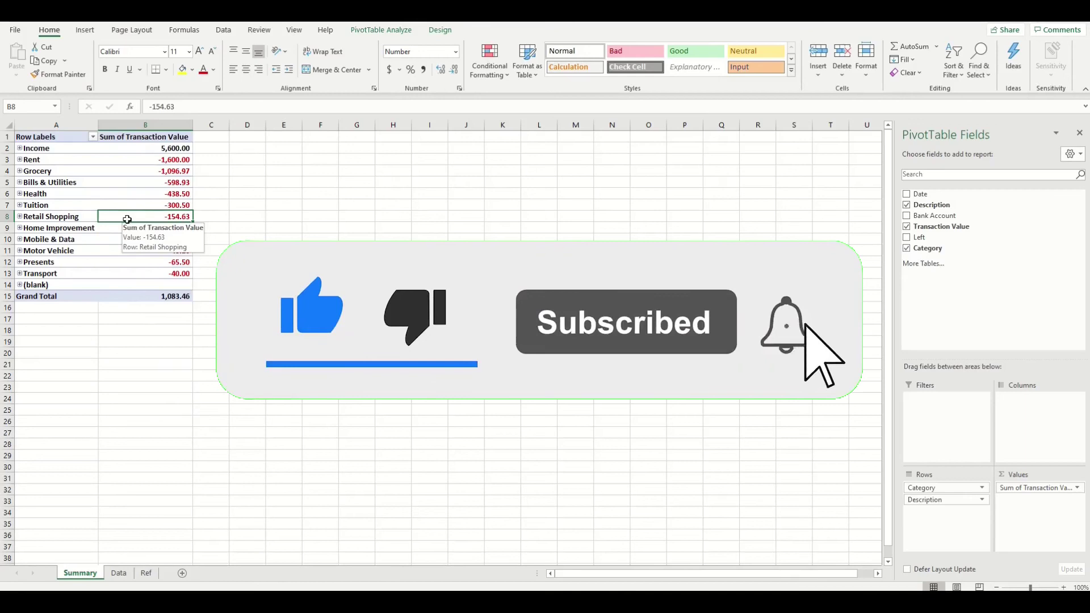
Refresh the pivot, move Month from Filters to Columns, and select the month 3 heading.
{"action": "right_click", "coordinate": [129, 221]}
{"action": "left_click", "coordinate": [160, 278]}
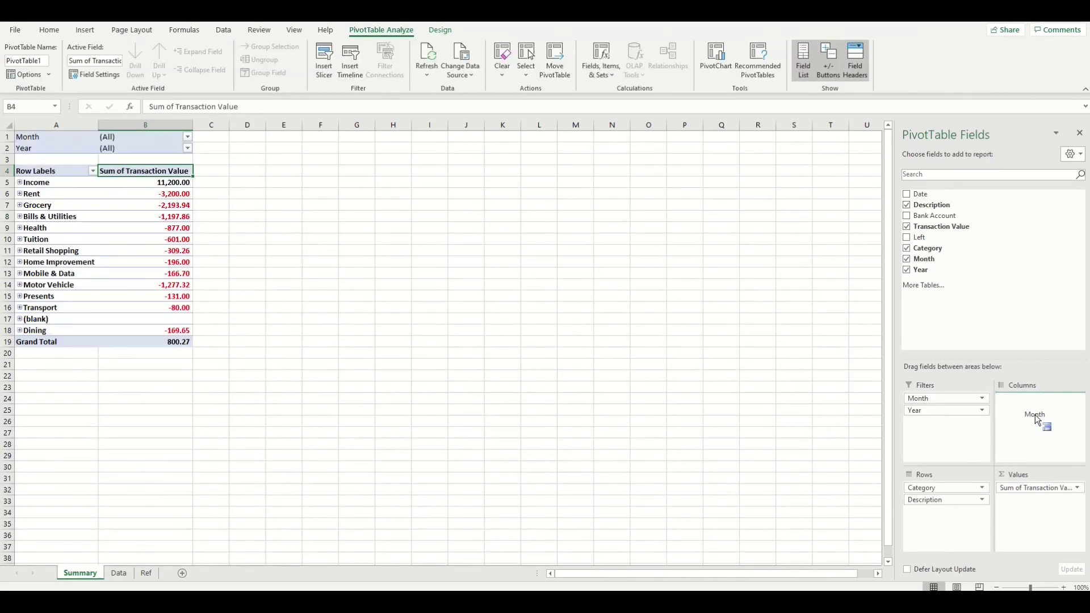
{"action": "mouse_move", "coordinate": [1036, 420]}
{"action": "left_mouse_down"}
{"action": "mouse_move", "coordinate": [832, 425]}
{"action": "mouse_move", "coordinate": [1025, 415]}
{"action": "left_mouse_up"}
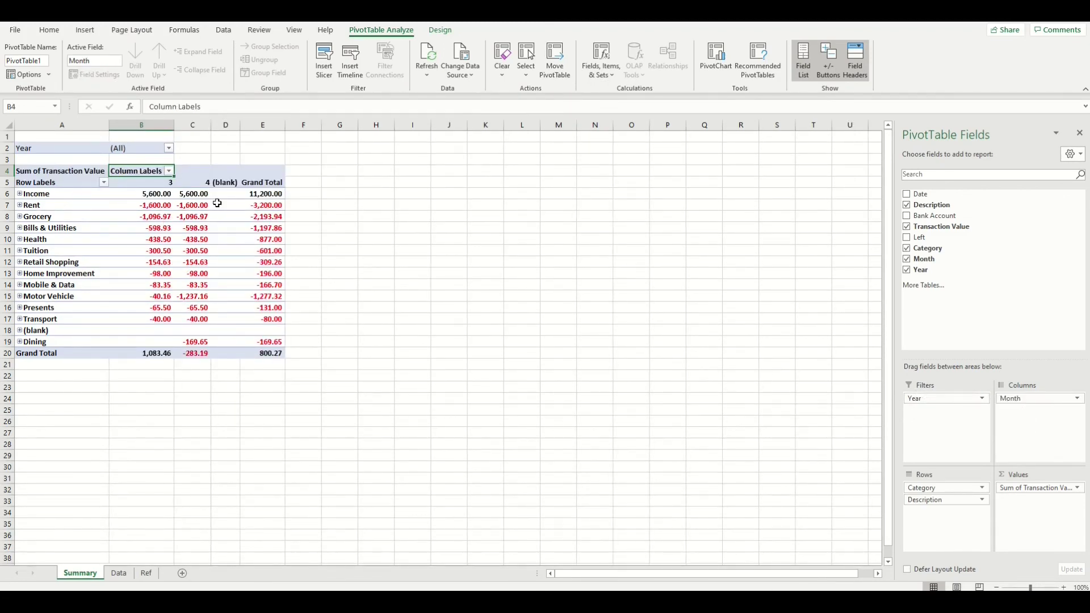
{"action": "mouse_move", "coordinate": [207, 194]}
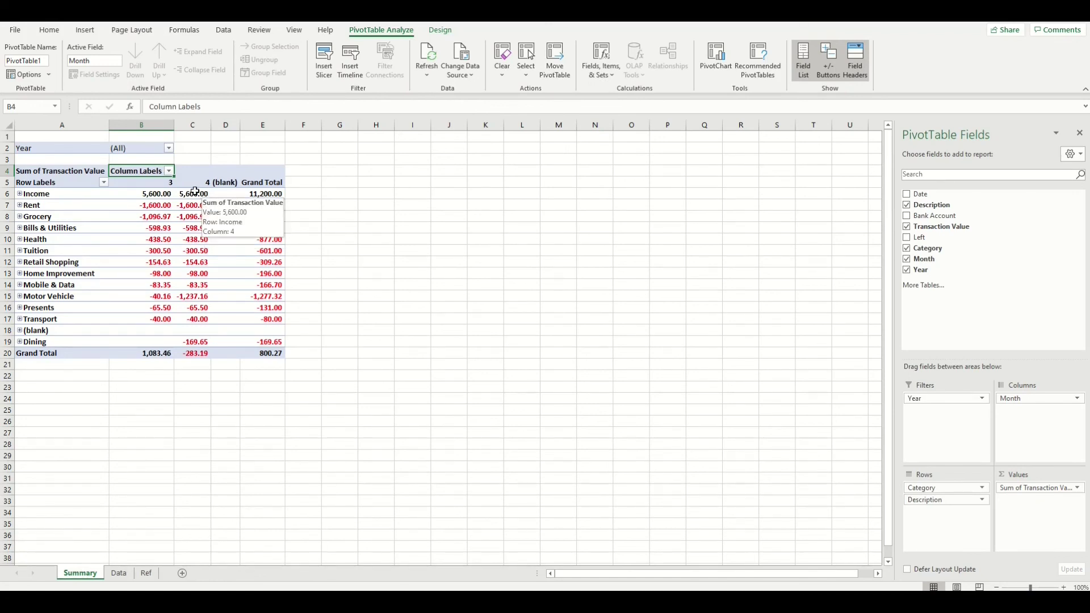
{"action": "left_click", "coordinate": [151, 184]}
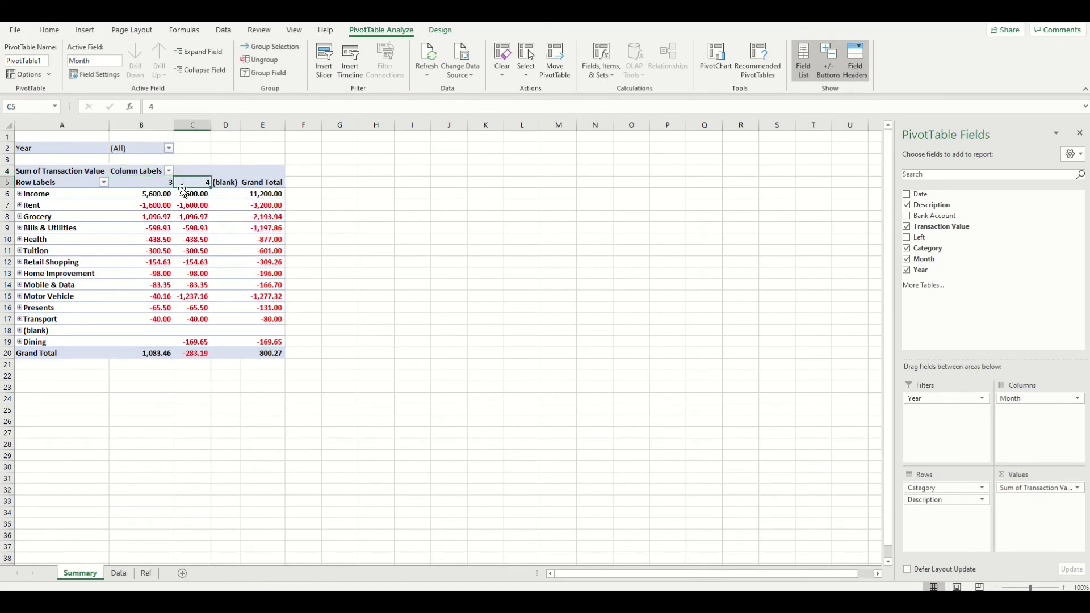